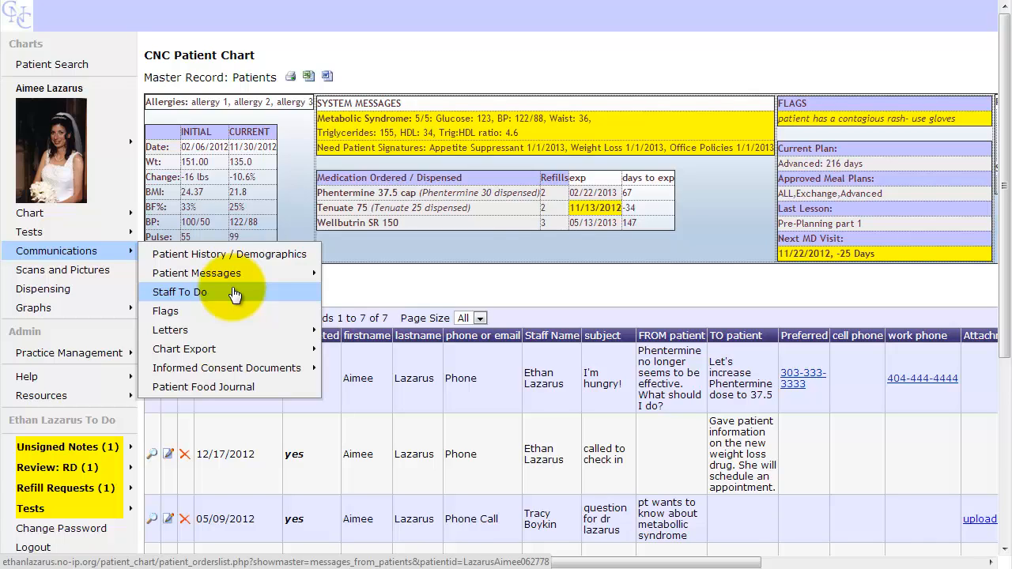
Open the patient's Staff To Do list and scroll through its 11 completed orders
left_click(234, 293)
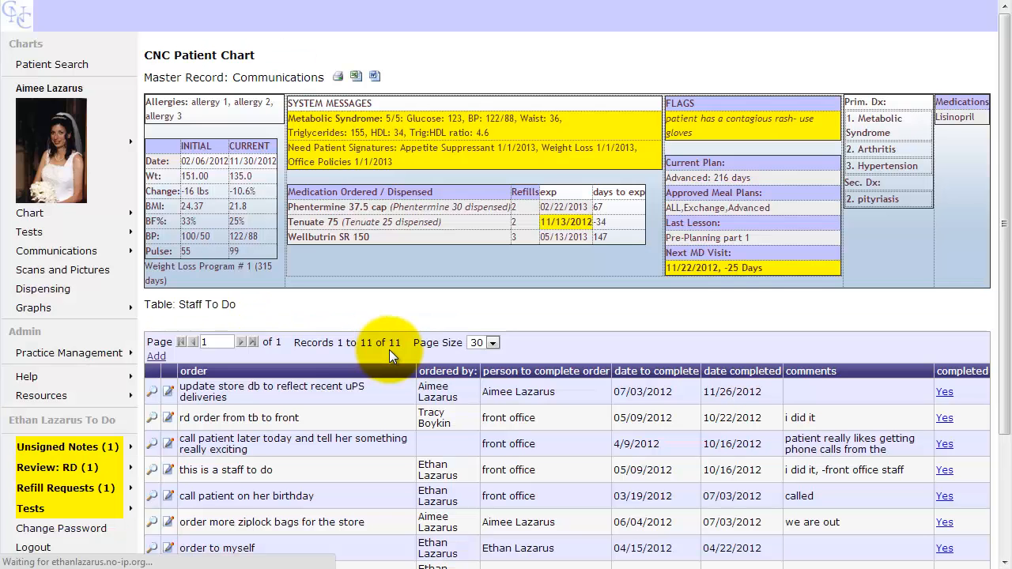
scroll(389, 349, "down", 1)
scroll(389, 357, "down", 1)
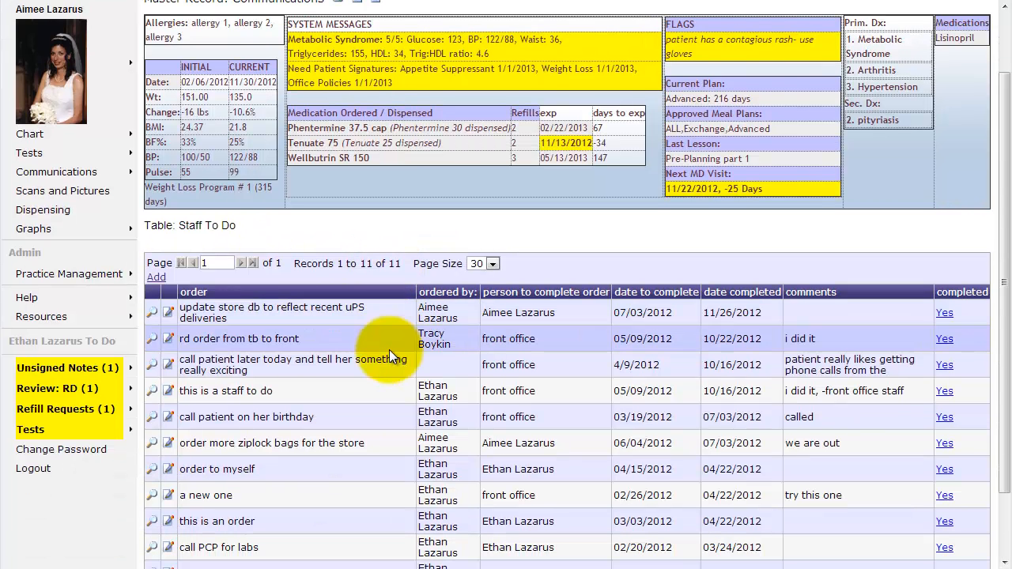
scroll(408, 393, "down", 2)
scroll(407, 394, "up", 1)
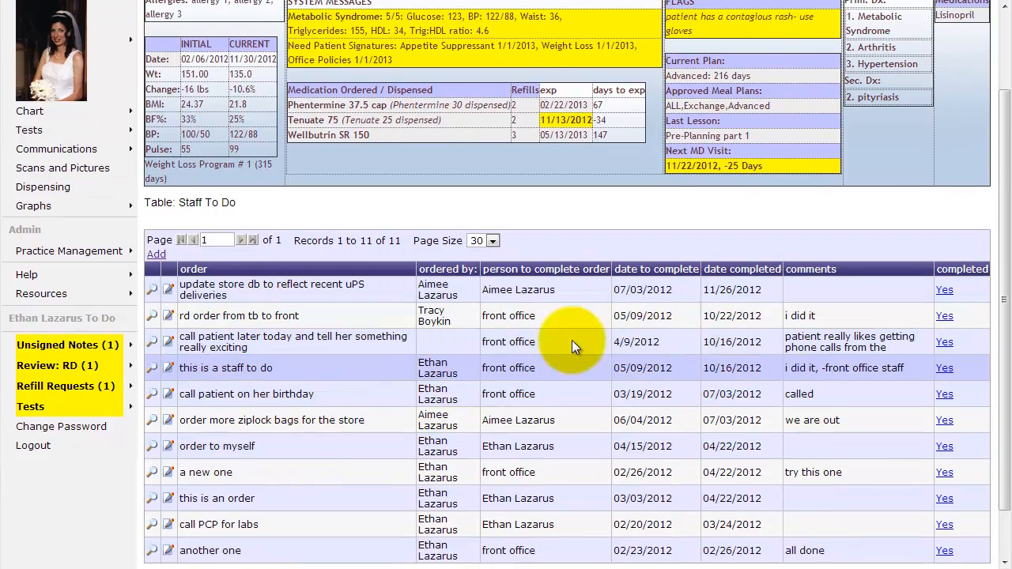
scroll(653, 340, "up", 1)
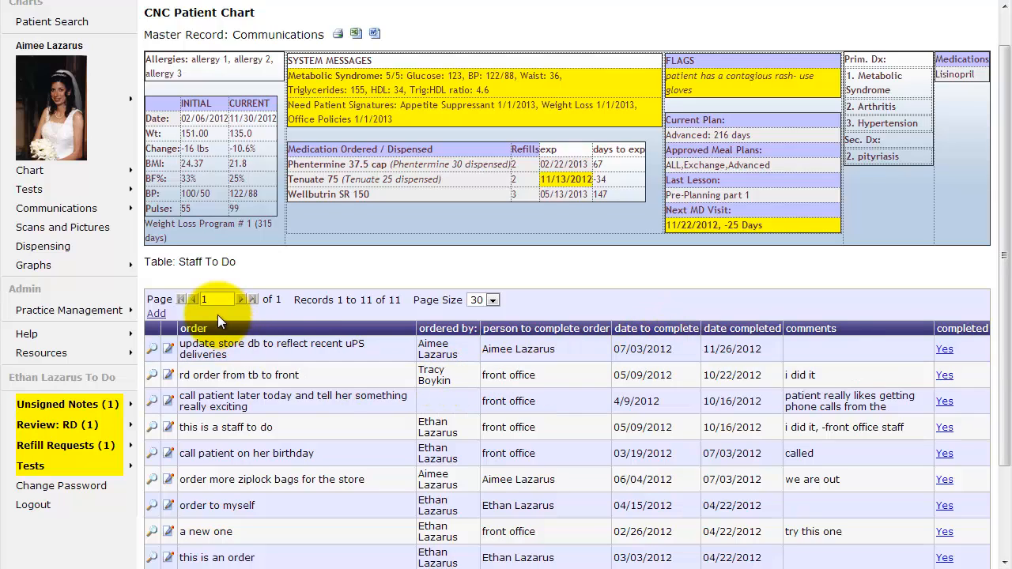
Start a new Staff To Do order reading 'call patient to wish them a happy anniversary'
left_click(156, 316)
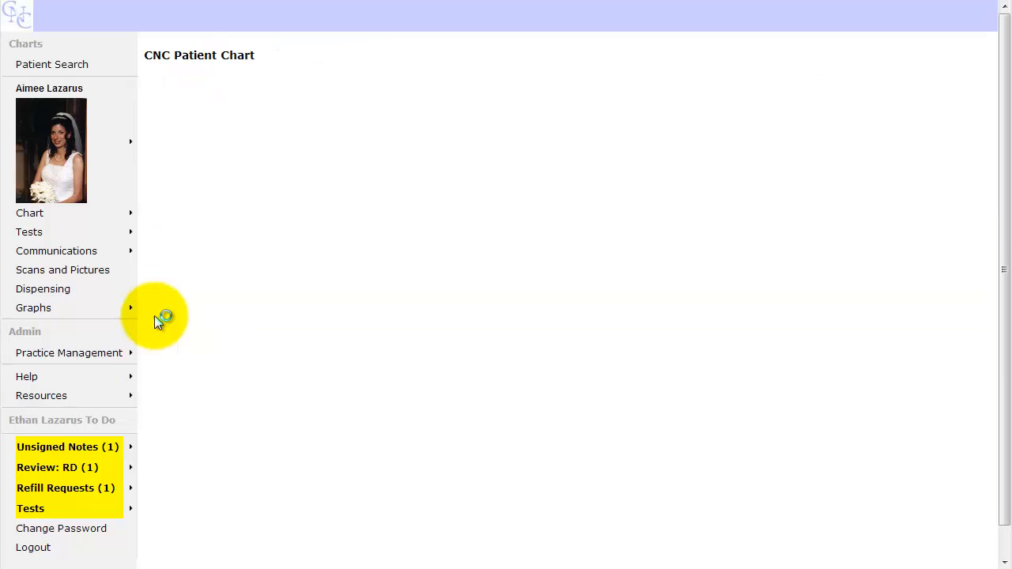
left_click(324, 140)
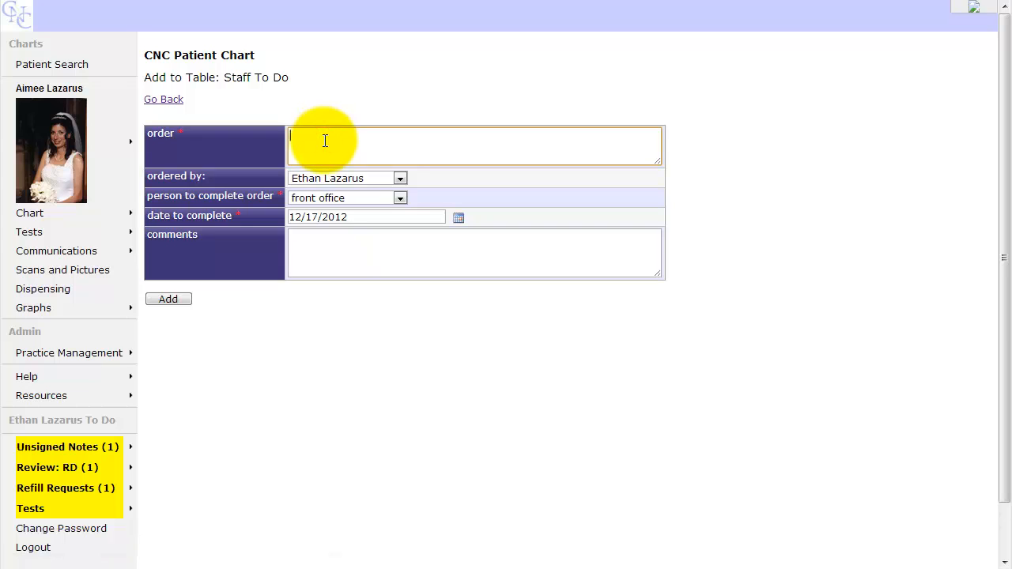
type("call patient to wish them a happy anniversar")
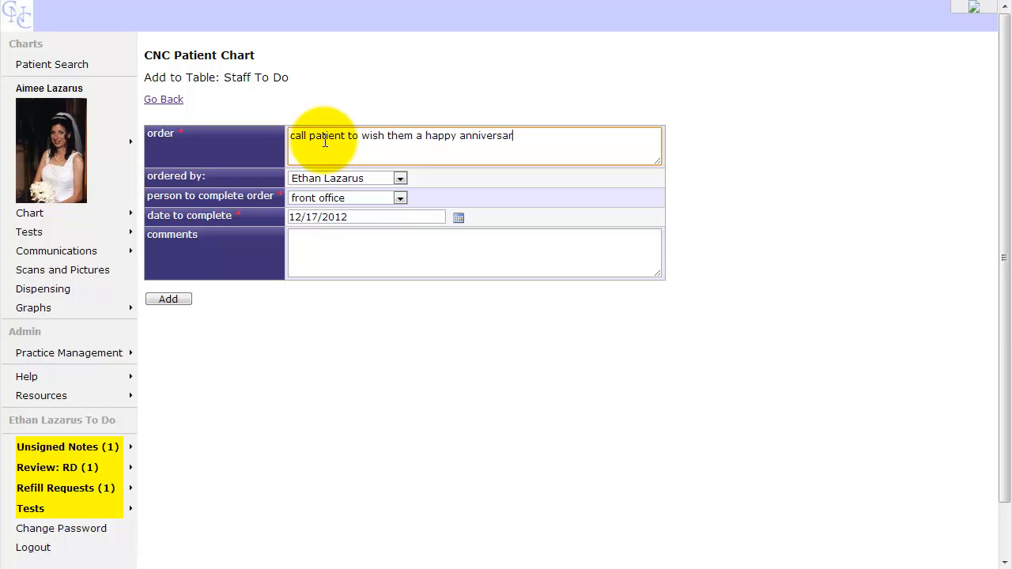
type("y")
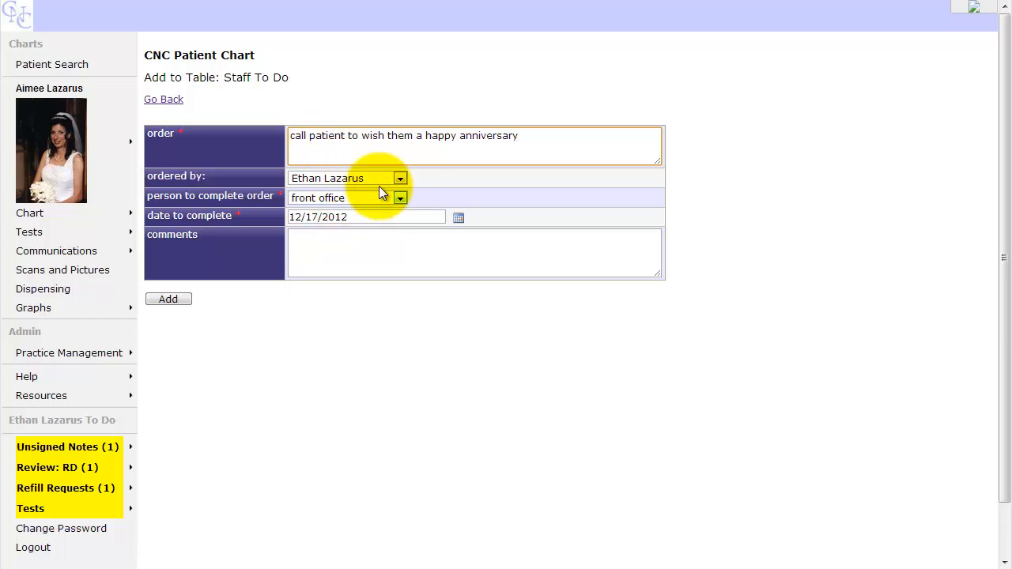
Keep the current ordering staff member and assign the order to that same person
left_click(402, 177)
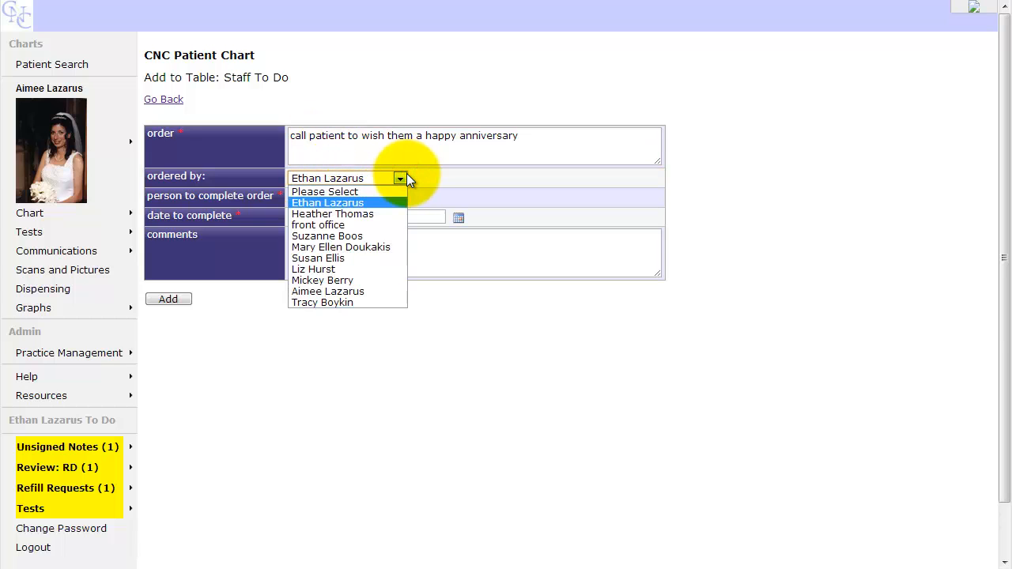
left_click(406, 177)
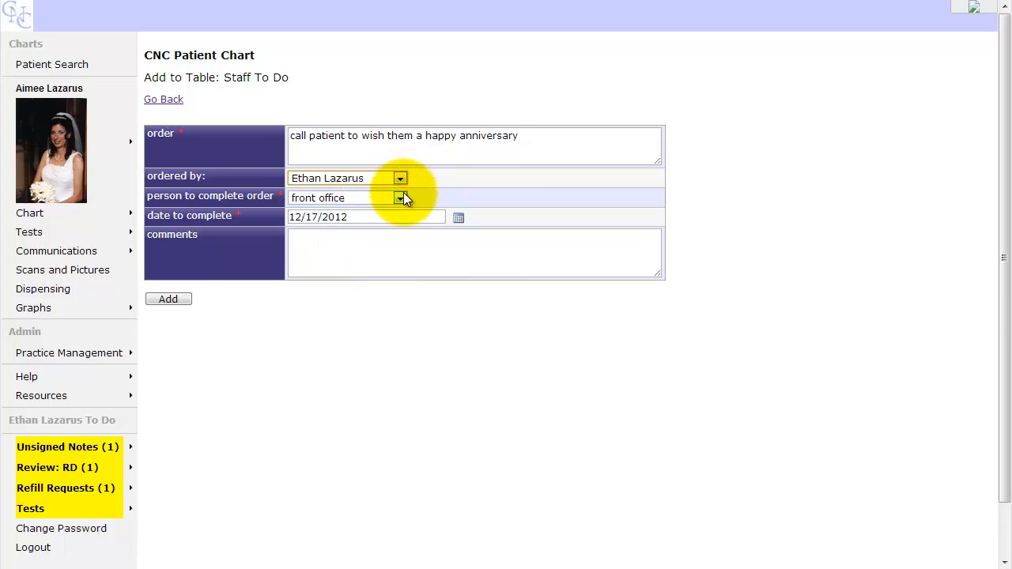
left_click(401, 198)
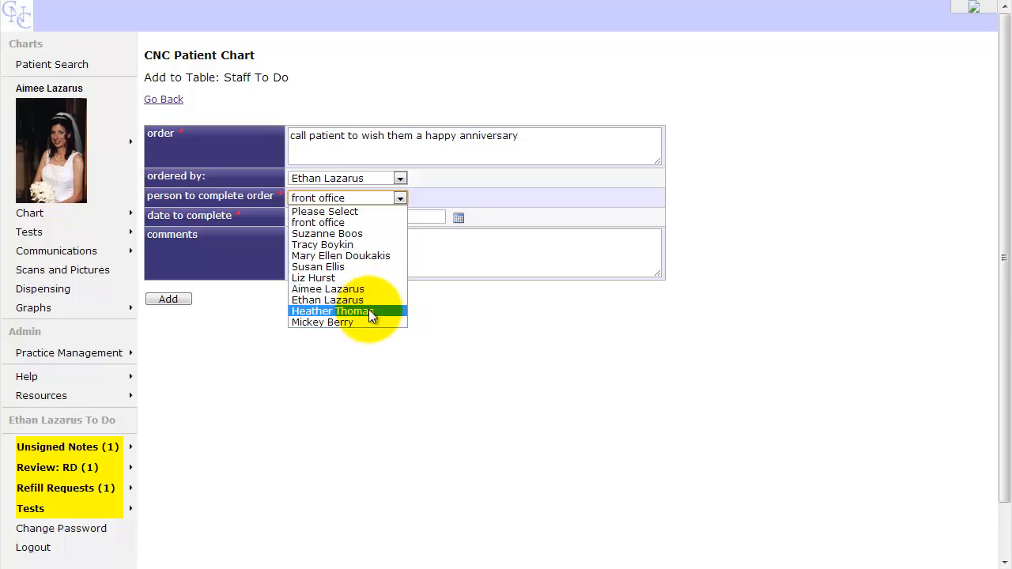
left_click(360, 224)
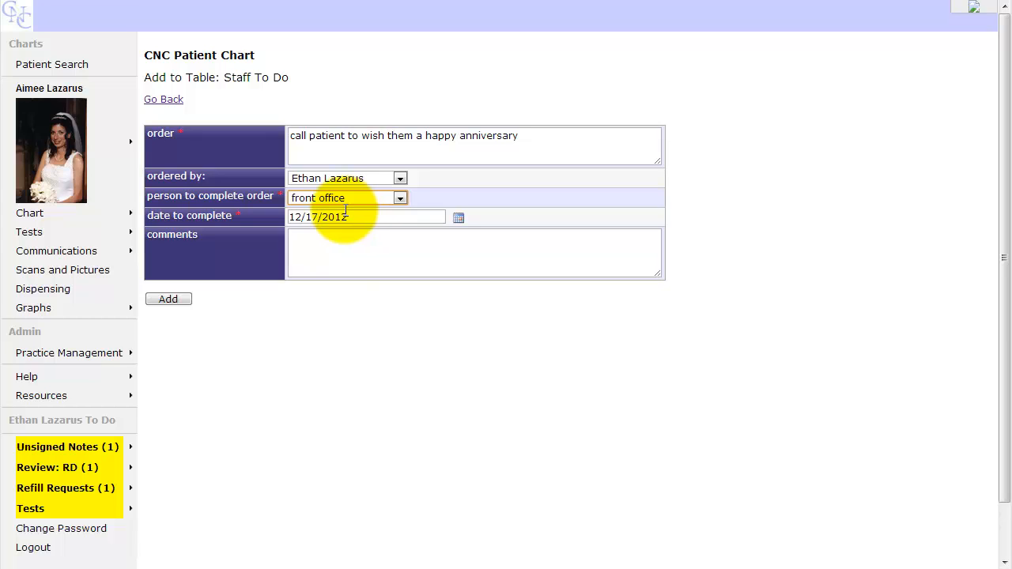
left_click(401, 198)
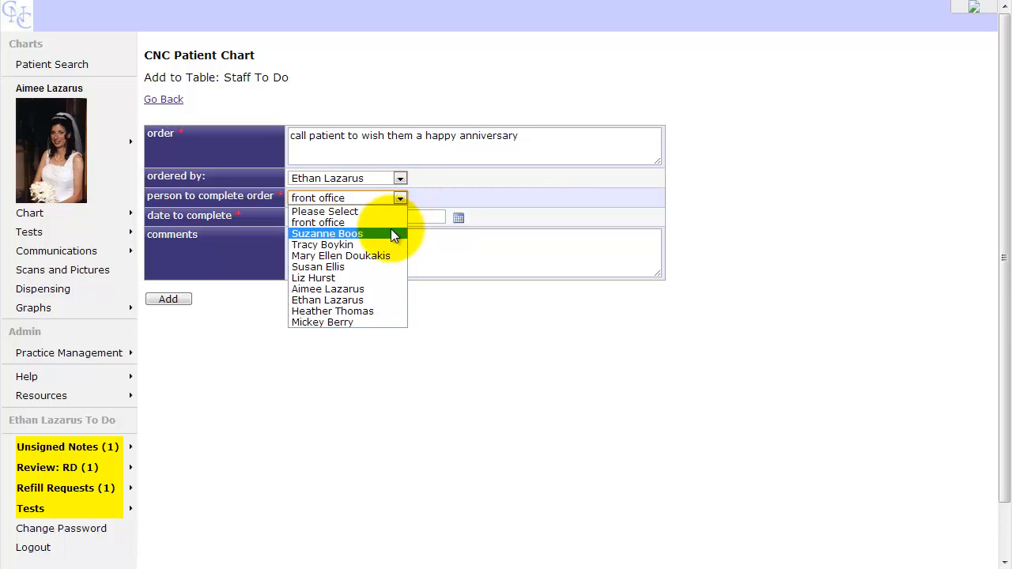
left_click(385, 300)
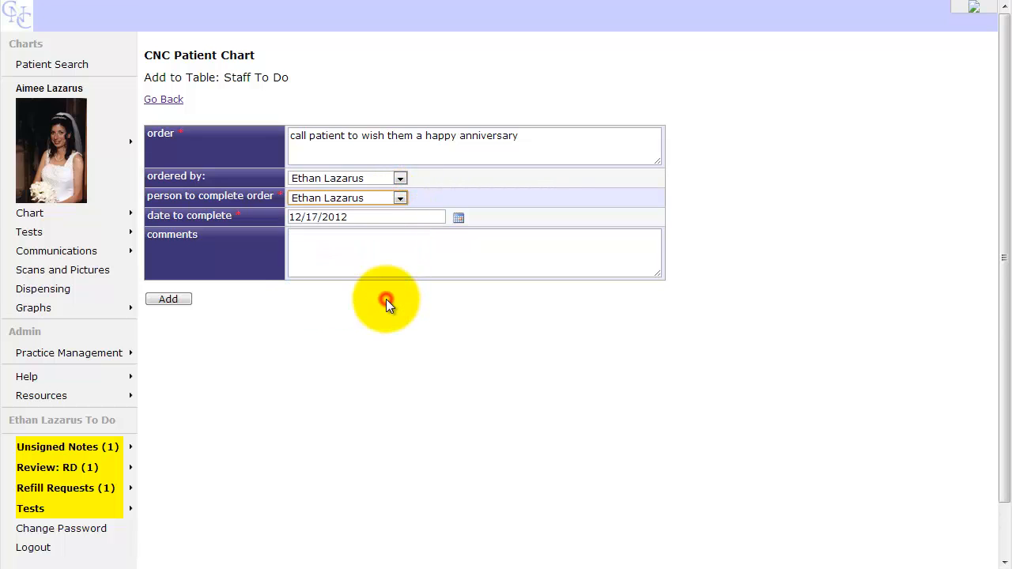
Change the order to 'call patient to wish them a happy New Year', due 12/16/2012
left_click(461, 219)
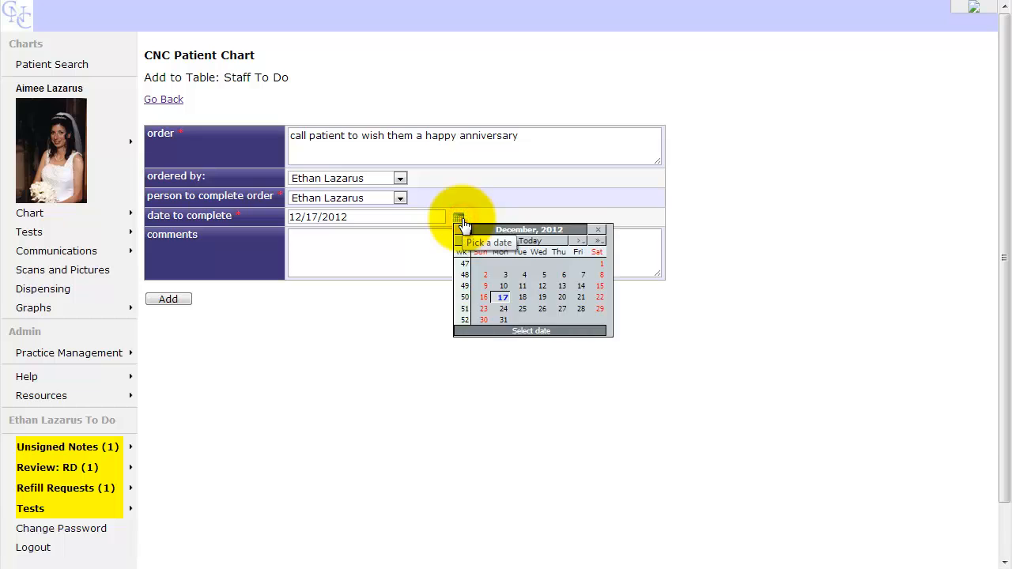
left_click(505, 324)
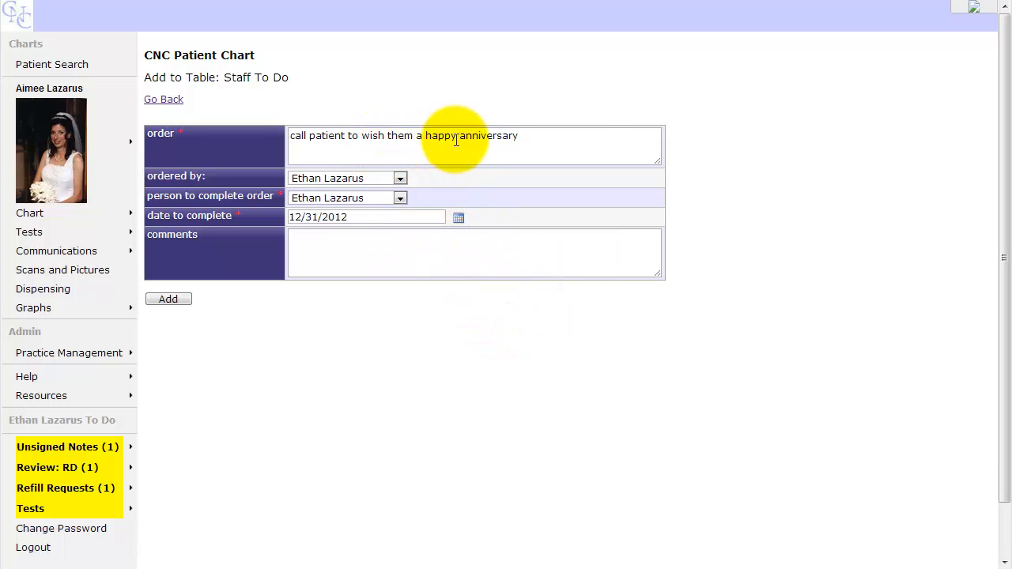
double_click(481, 136)
type("New Year")
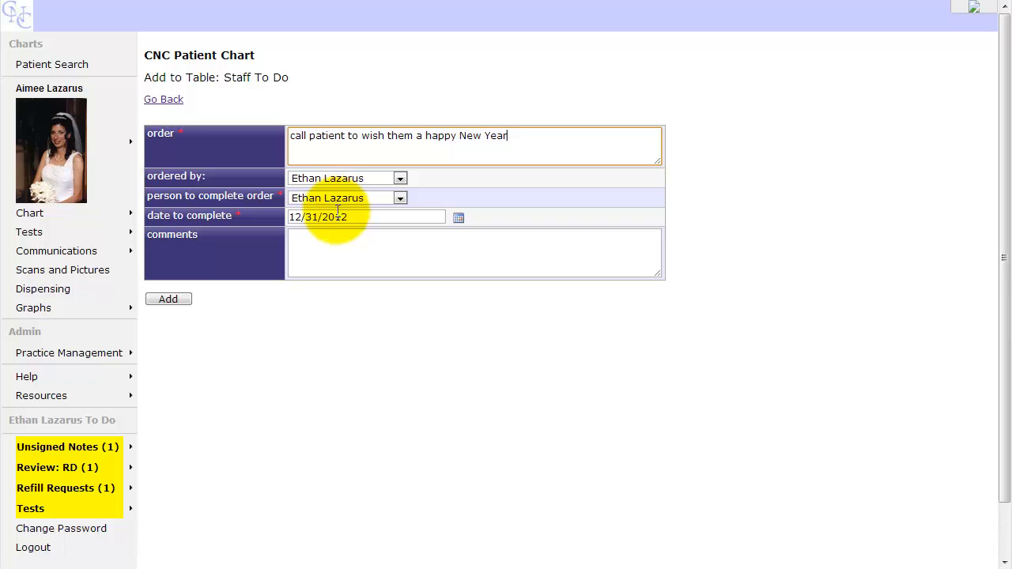
mouse_move(98, 459)
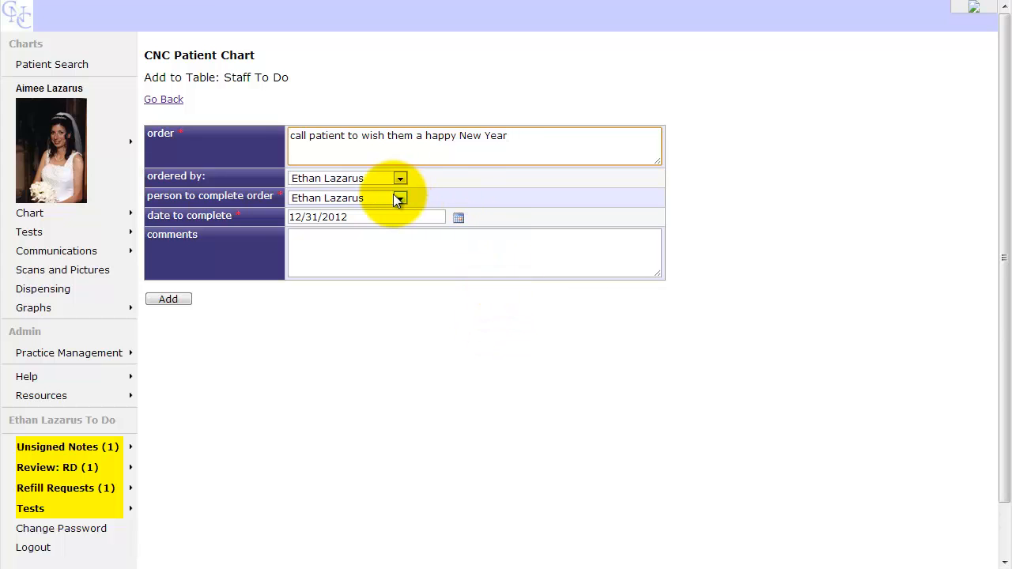
left_click(459, 217)
left_click(482, 298)
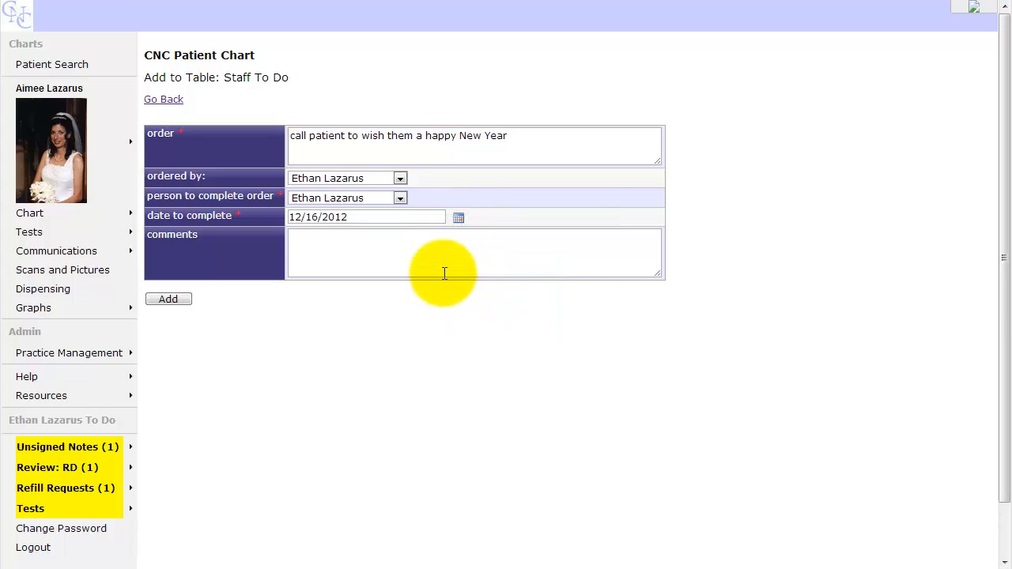
Save the New Year call order and dismiss the 'Add succeeded' alert
left_click(174, 300)
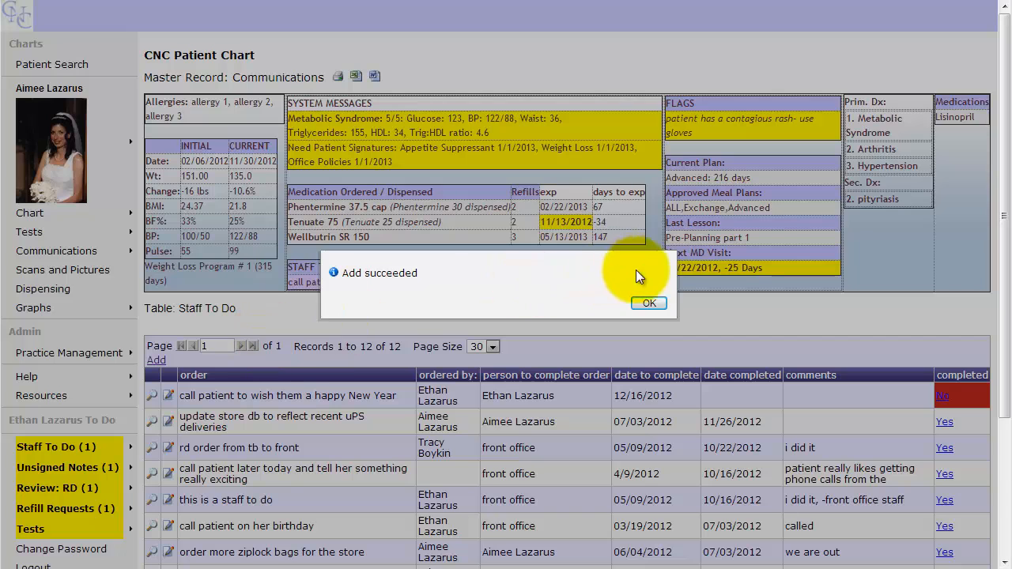
left_click(648, 303)
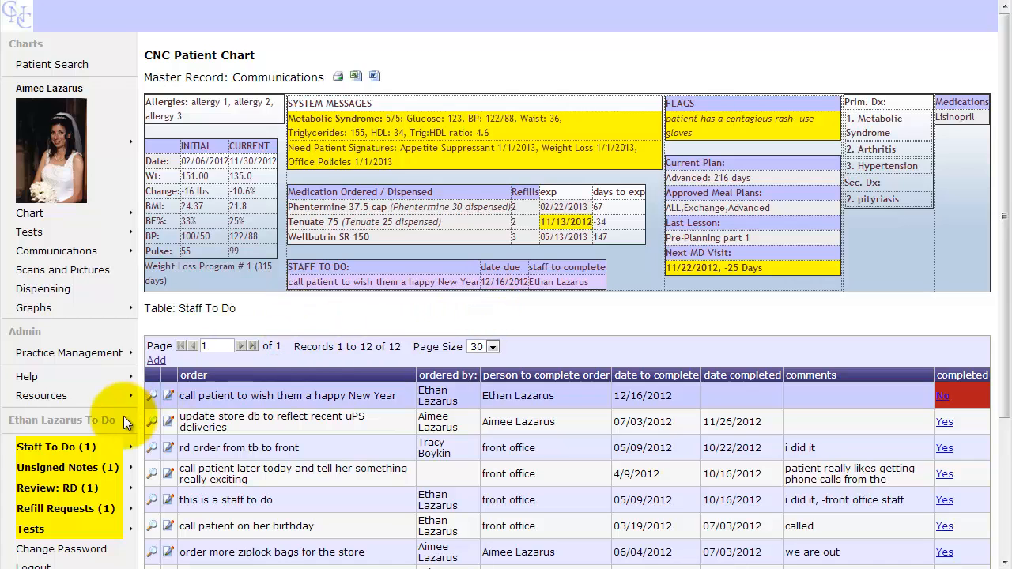
Mark the New Year call order completed 12/17/2012 with comment 'I called - happy new year.' plus initials
left_click(169, 395)
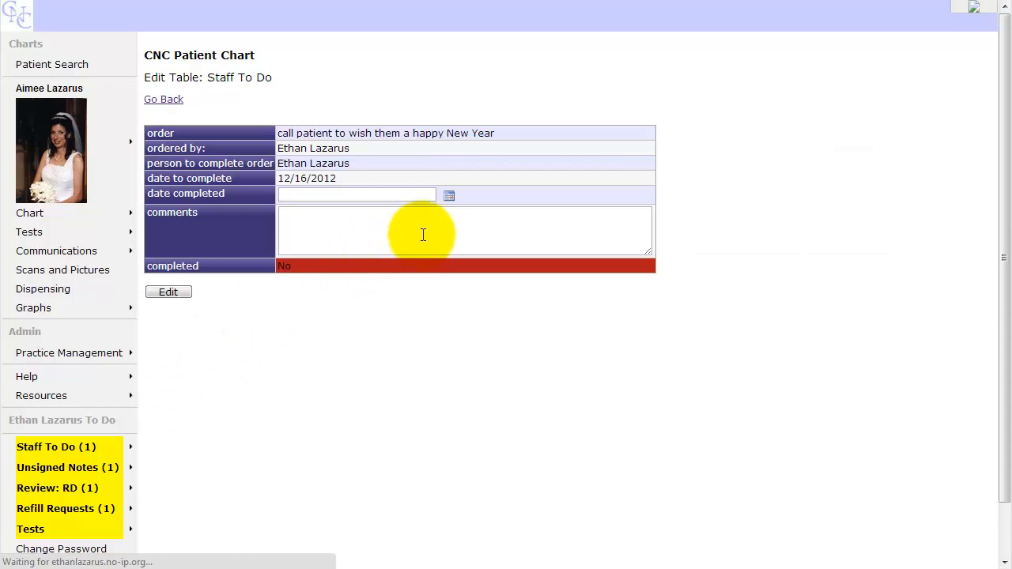
left_click(449, 195)
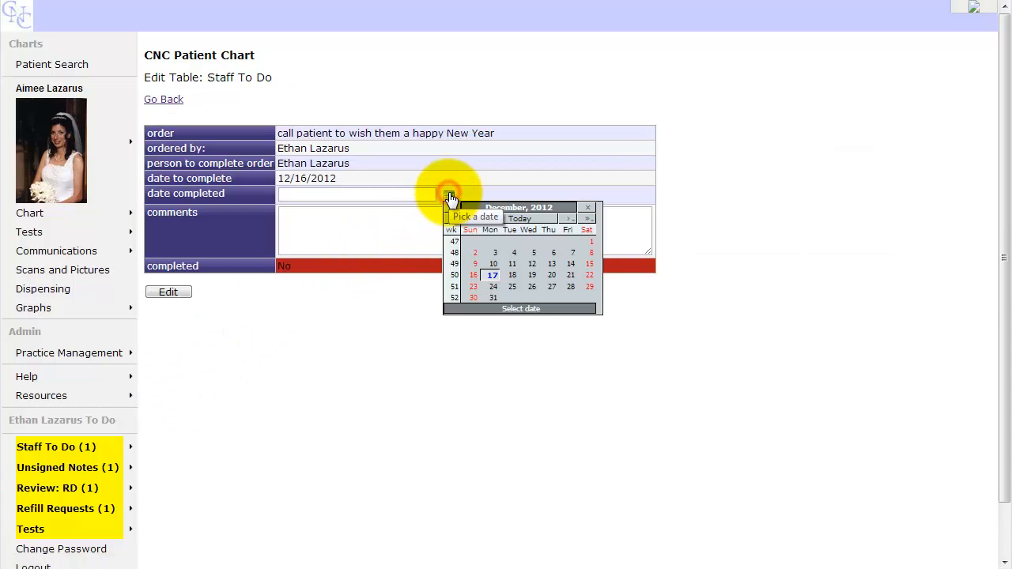
left_click(523, 217)
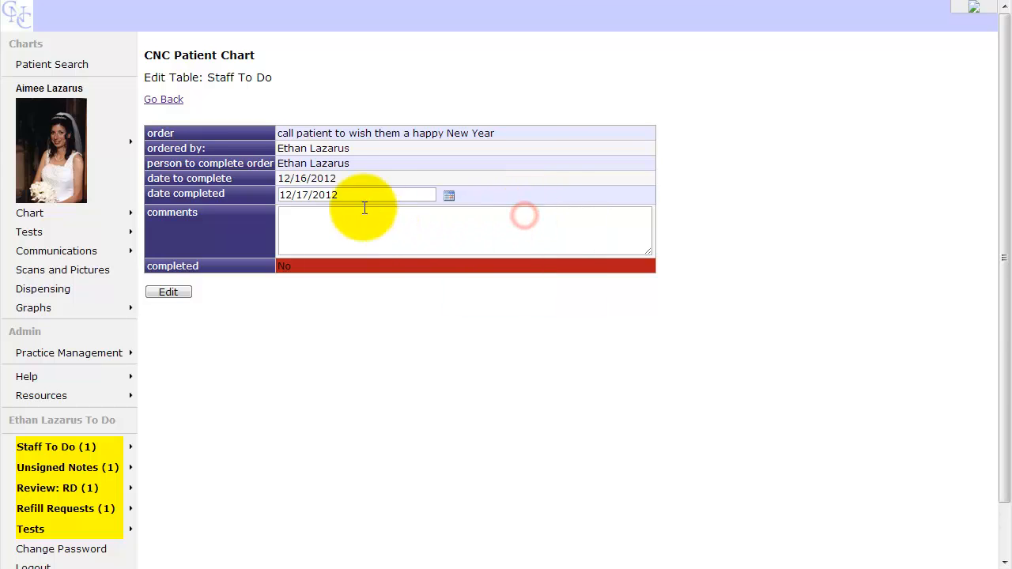
left_click(332, 231)
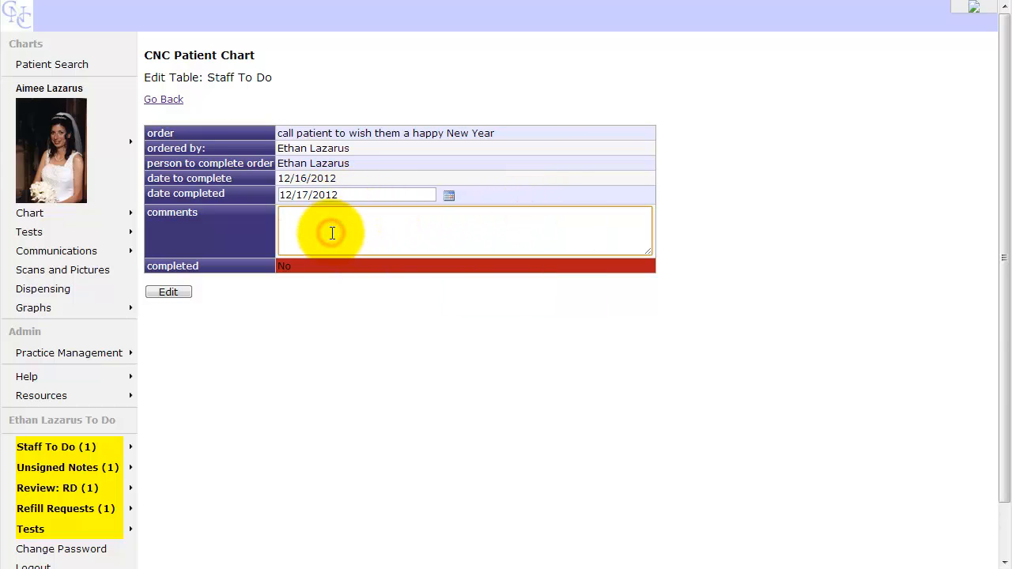
type("I called - happy new year.  EL")
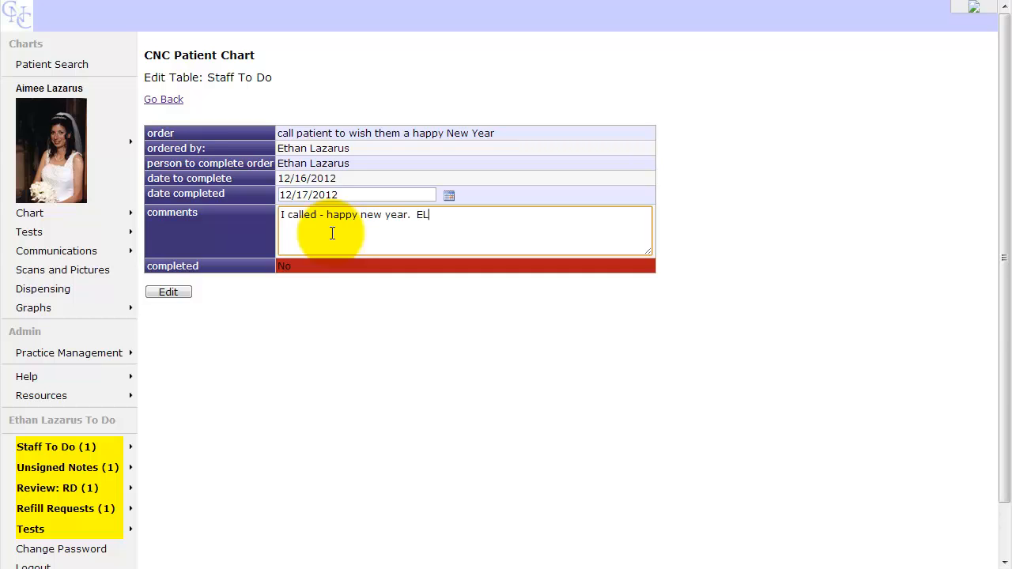
left_click(168, 292)
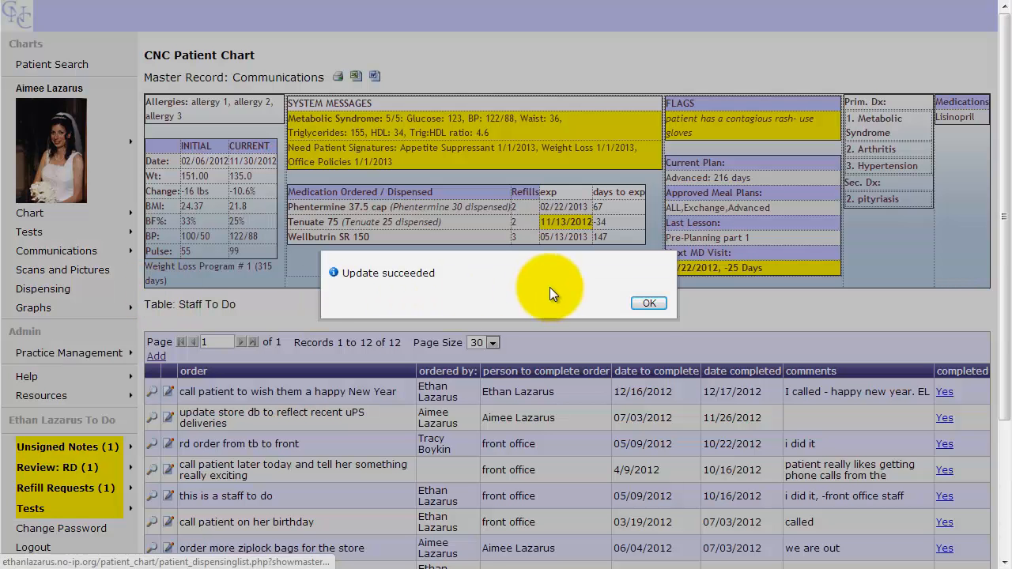
Close the update confirmation and review the New Year order shown completed on 12/17/2012
left_click(649, 303)
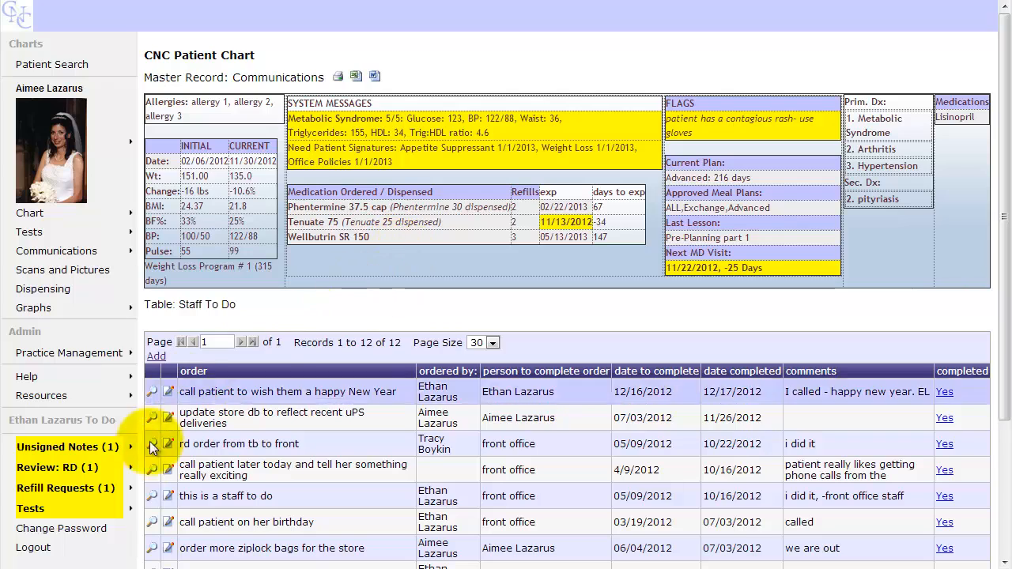
mouse_move(105, 457)
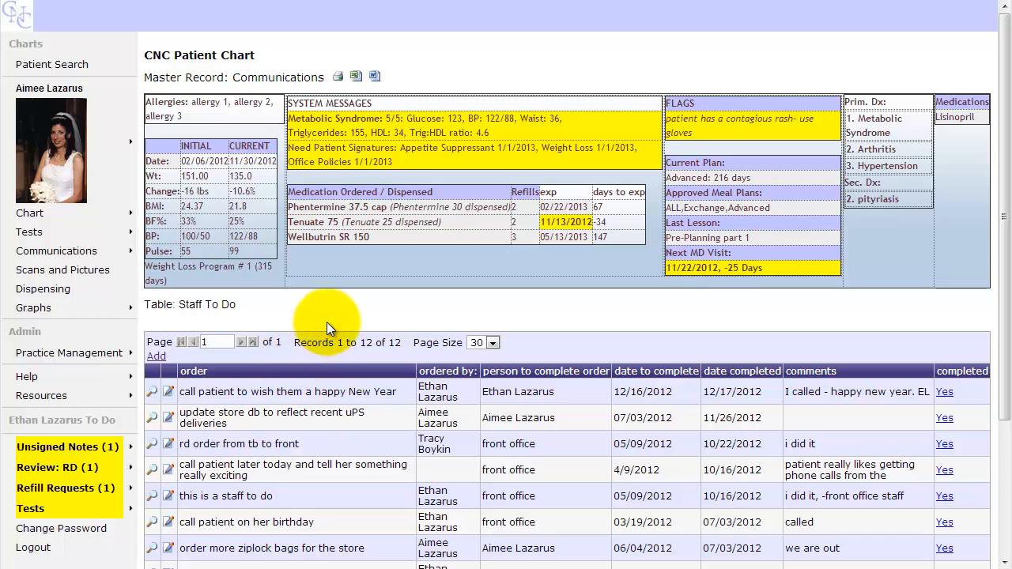
scroll(326, 321, "down", 2)
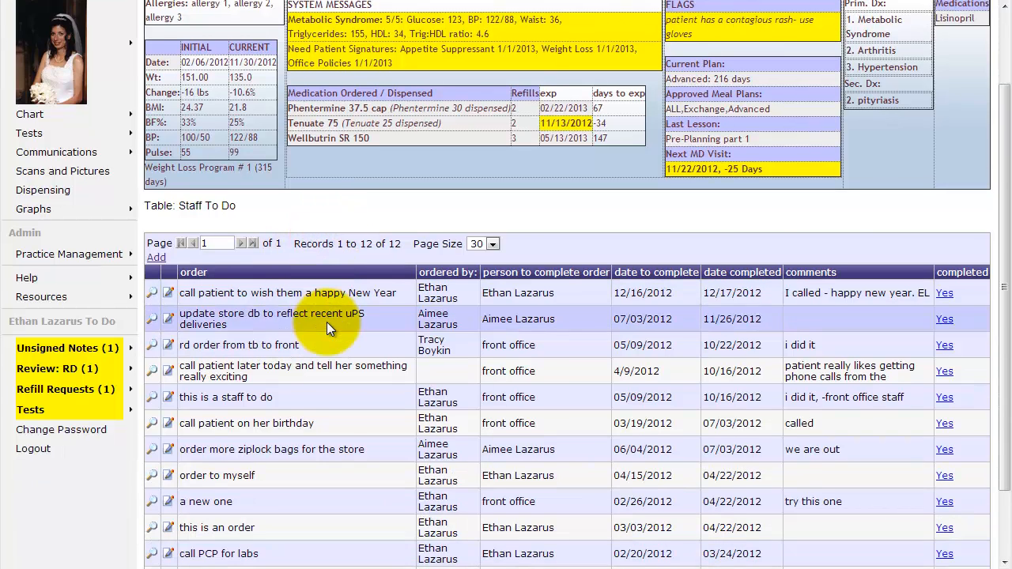
scroll(326, 322, "up", 2)
scroll(326, 322, "up", 1)
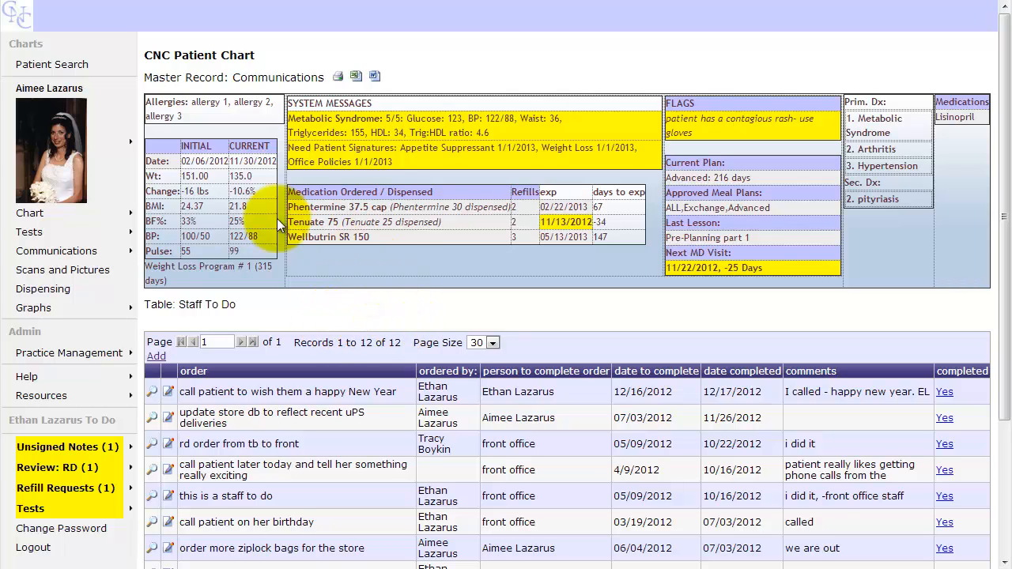
Open the patient's MD Notes and start a new MD note
mouse_move(110, 215)
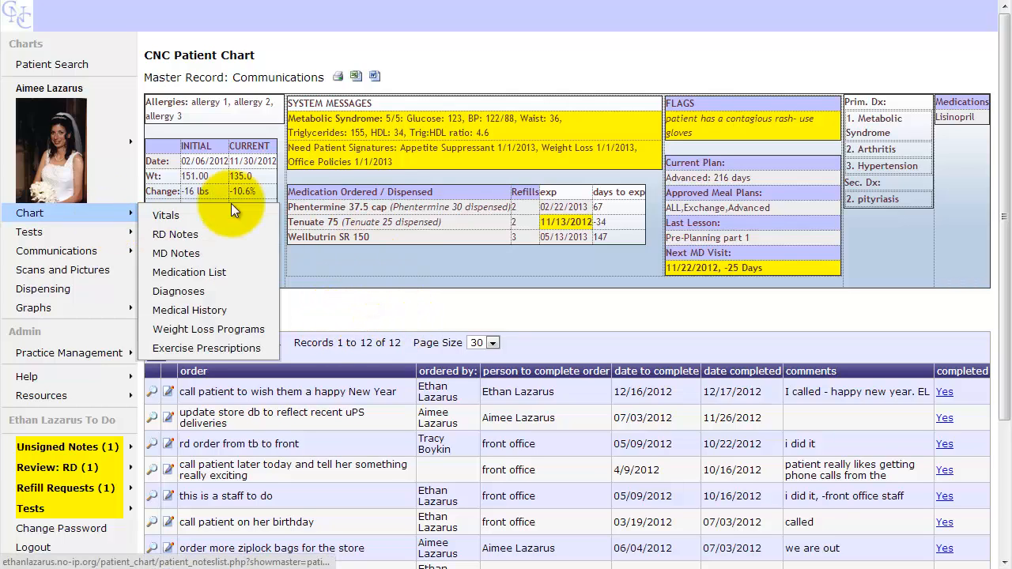
left_click(222, 250)
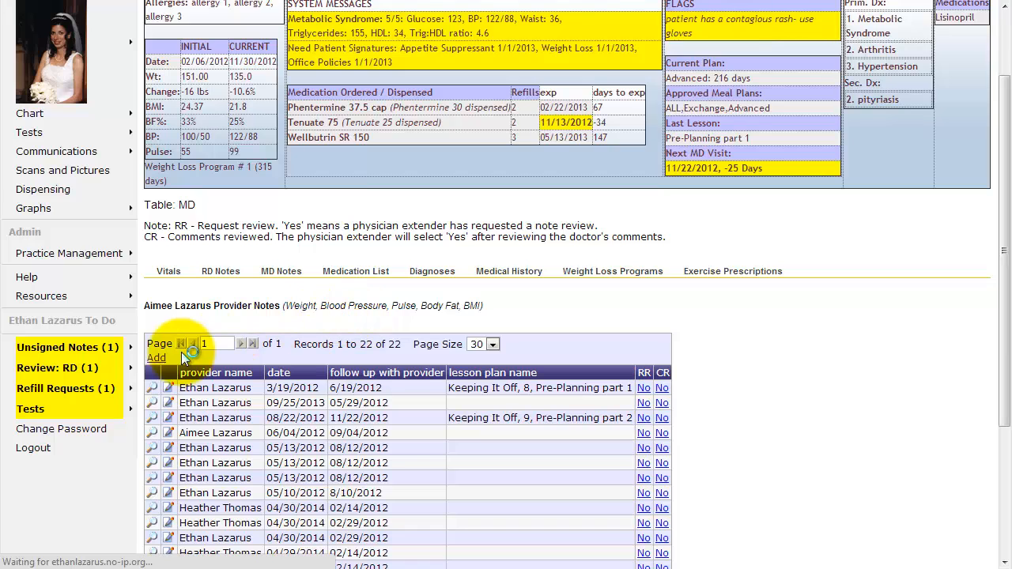
left_click(157, 359)
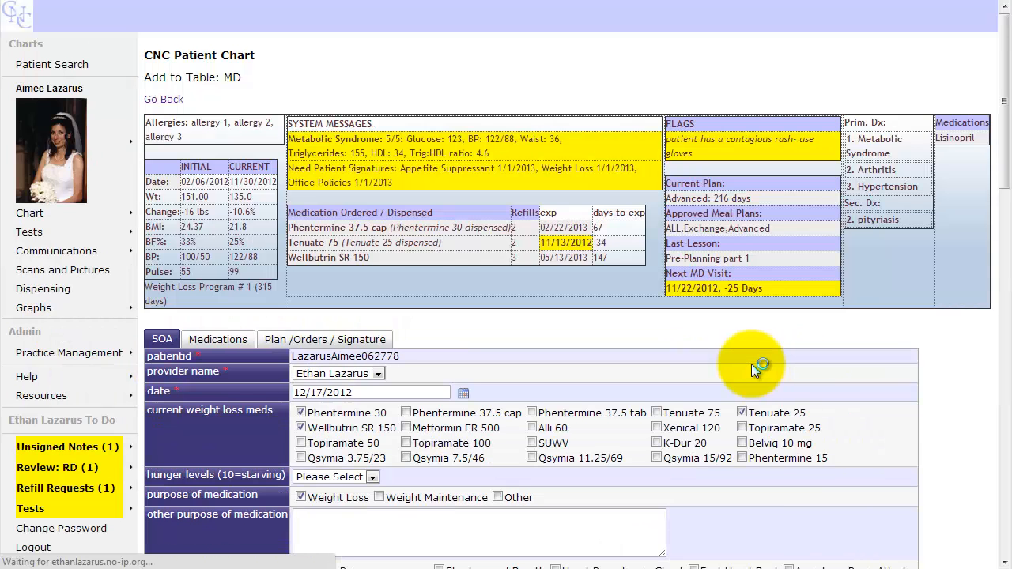
scroll(752, 370, "down", 3)
scroll(750, 369, "up", 2)
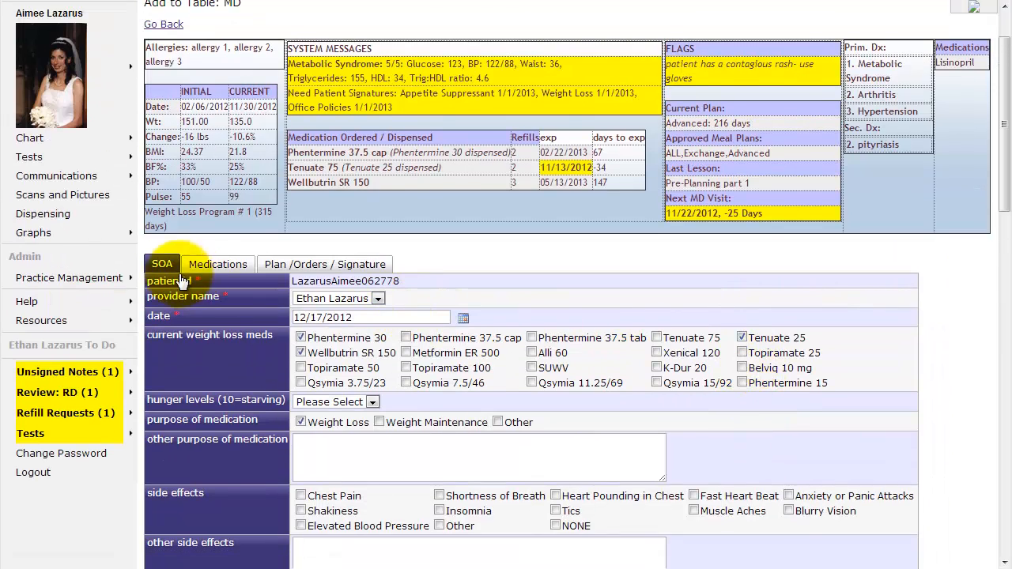
Check the empty Staff To Do, date and person fields in the Plan / Orders / Signature section
left_click(315, 266)
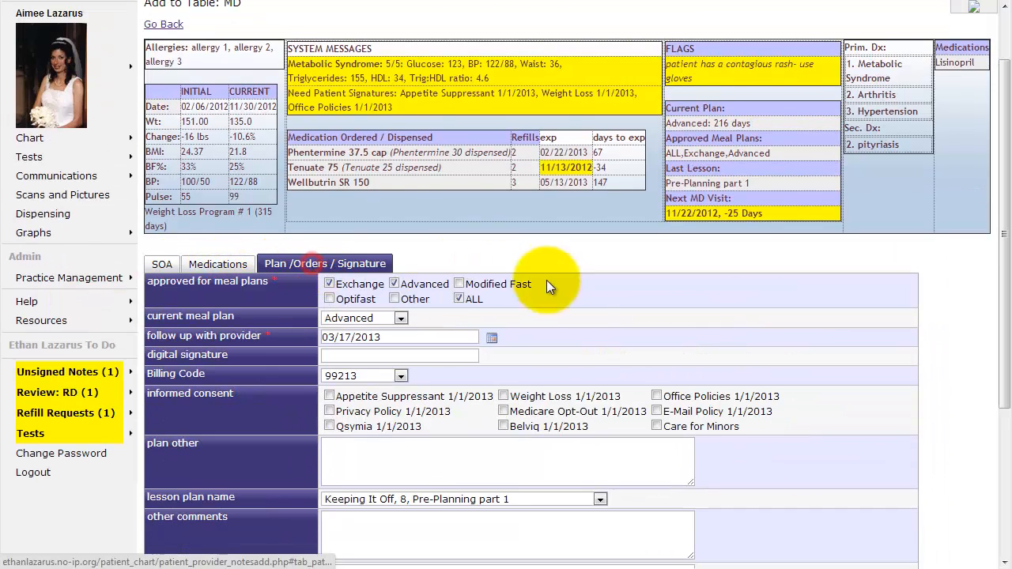
scroll(588, 380, "down", 3)
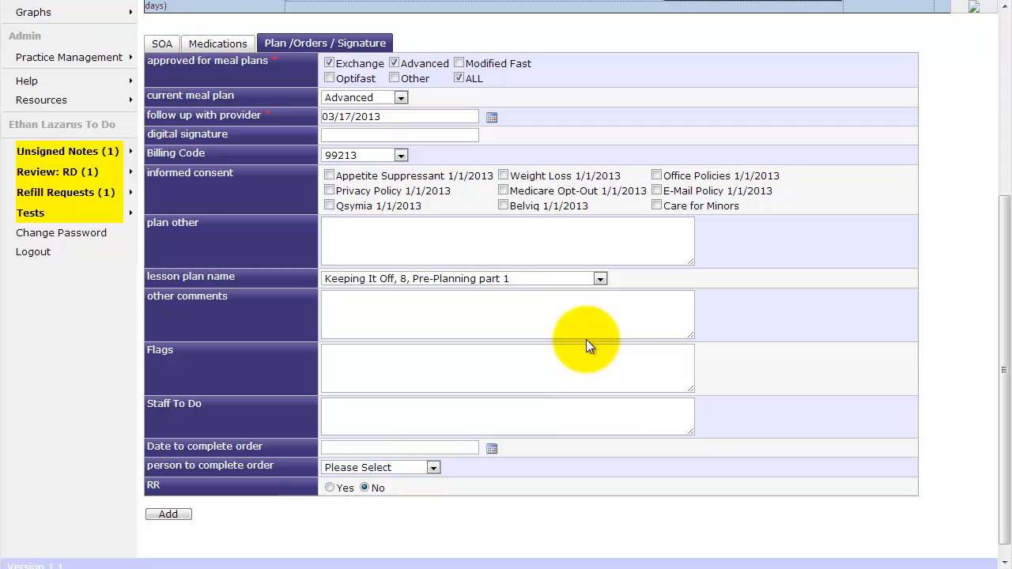
left_click(354, 411)
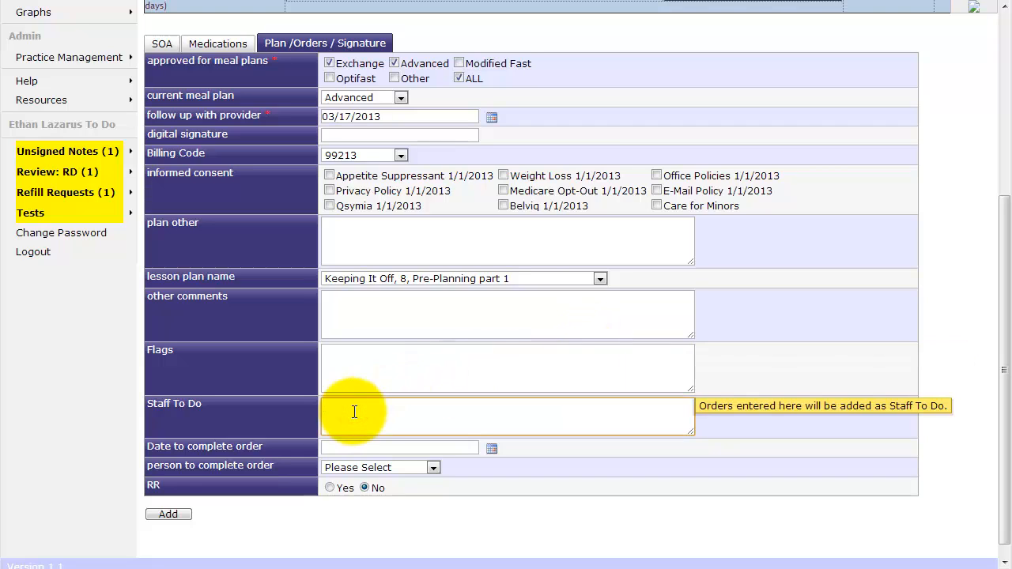
left_click(379, 448)
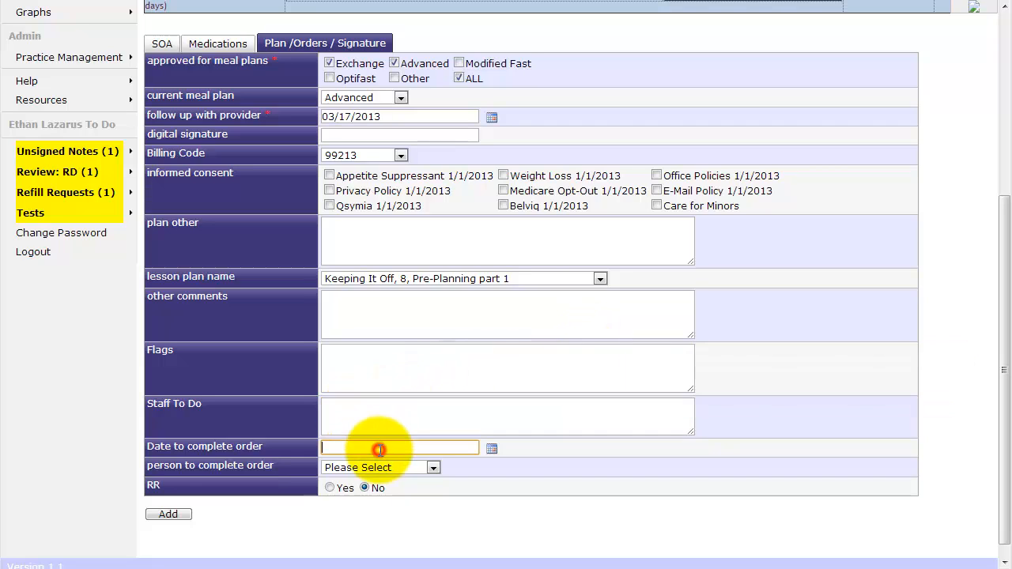
left_click(430, 469)
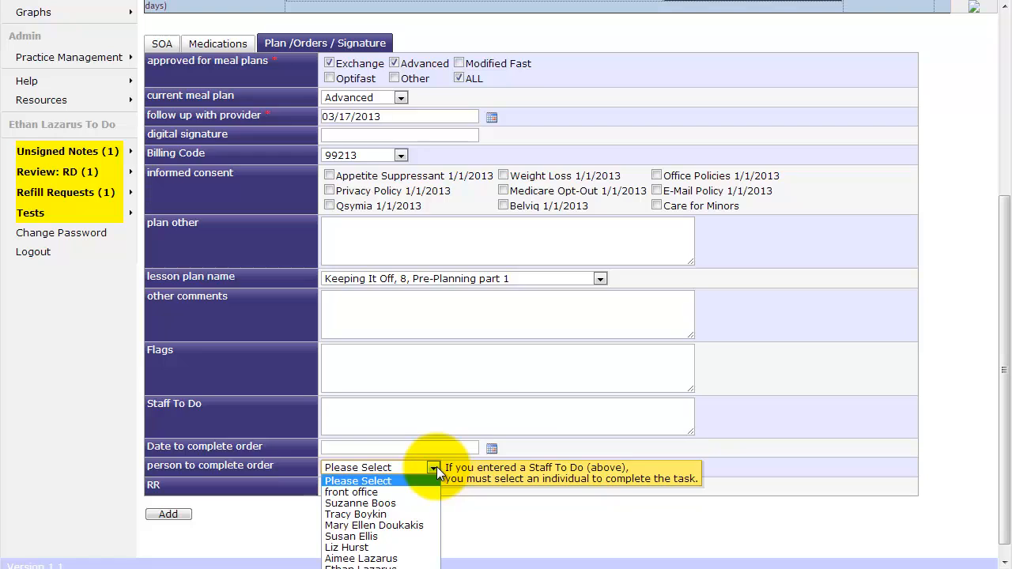
left_click(437, 466)
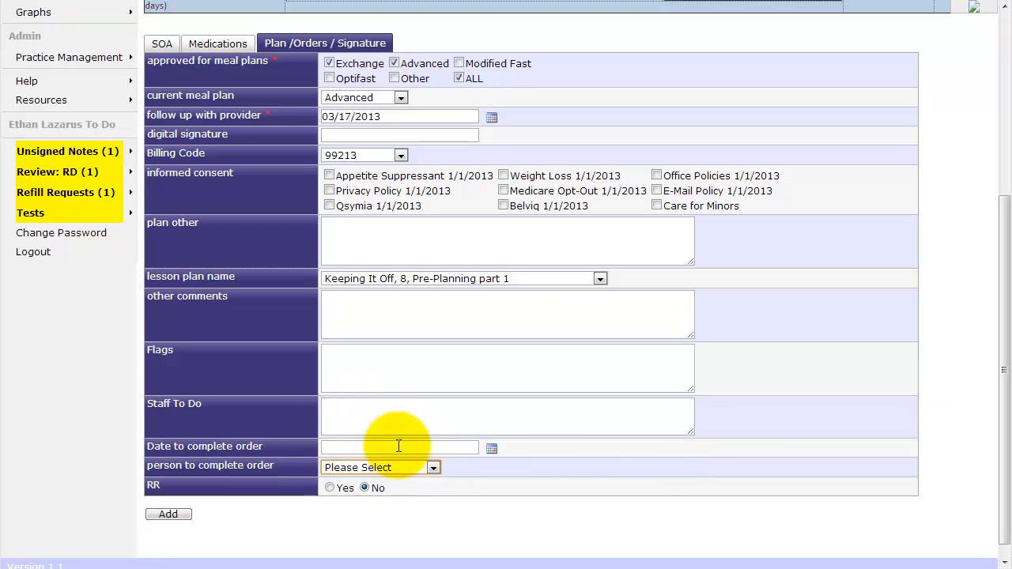
Open the patient's list of seven RD notes, then log out
scroll(408, 487, "up", 3)
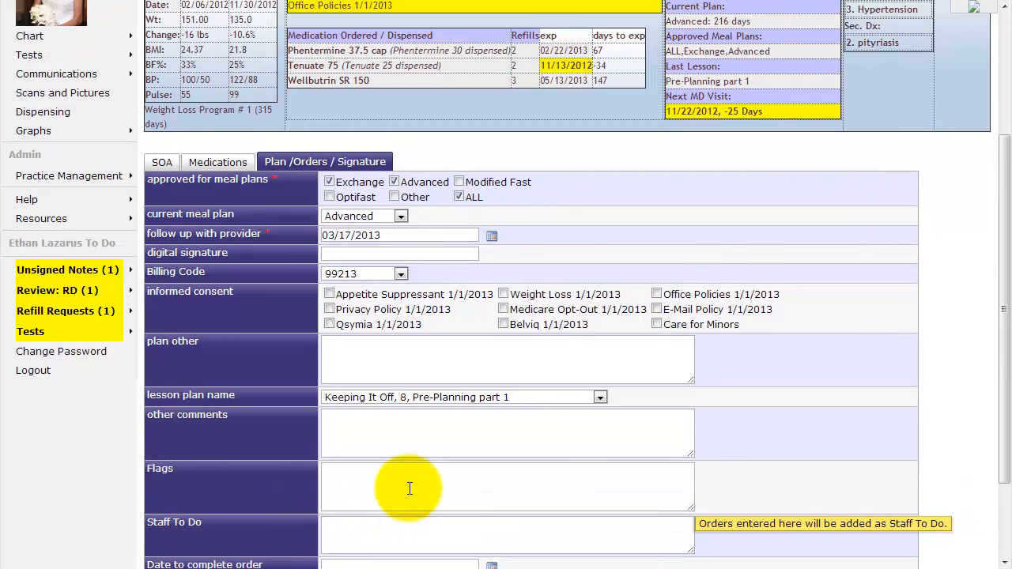
scroll(410, 489, "up", 3)
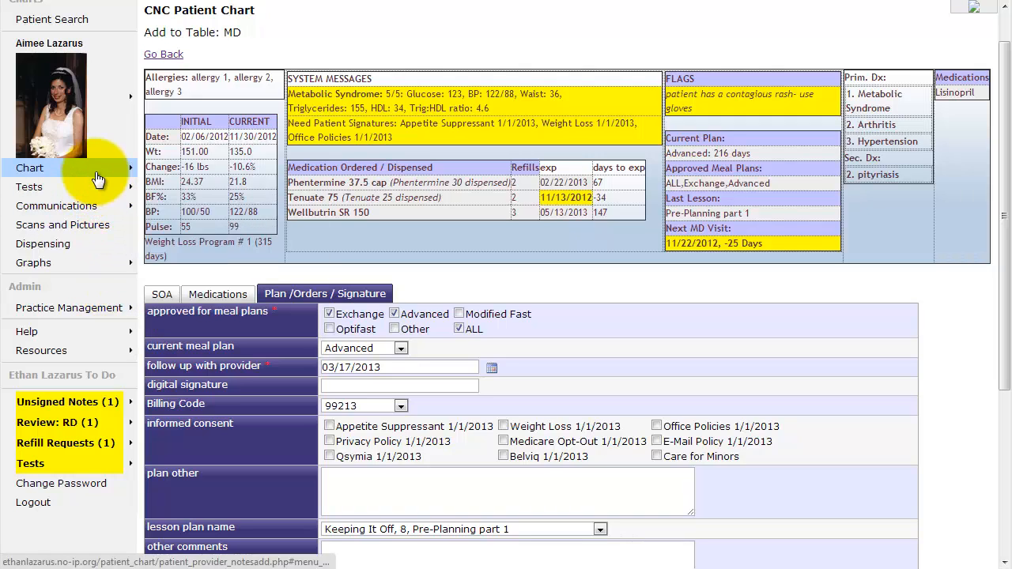
mouse_move(70, 166)
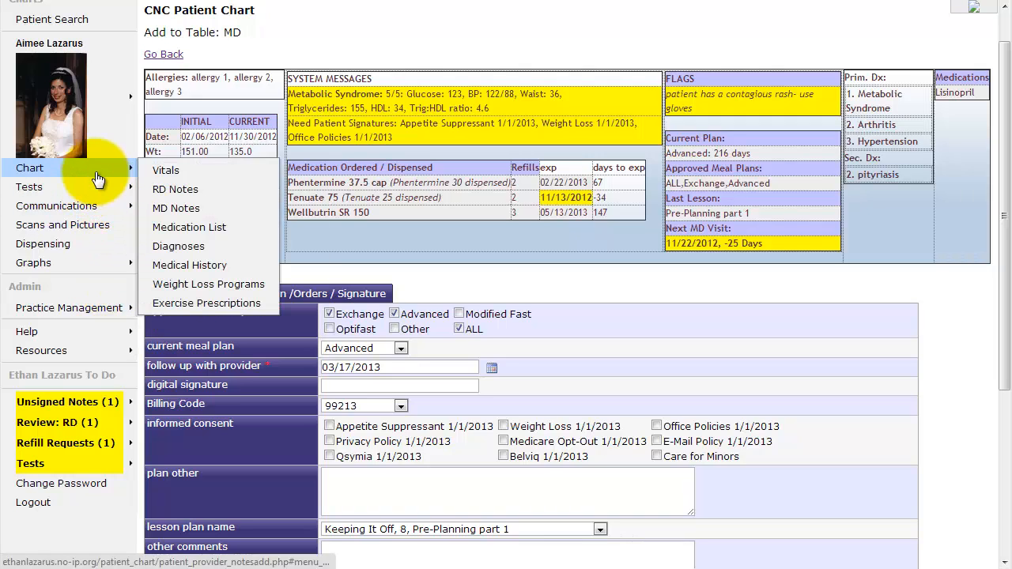
left_click(211, 196)
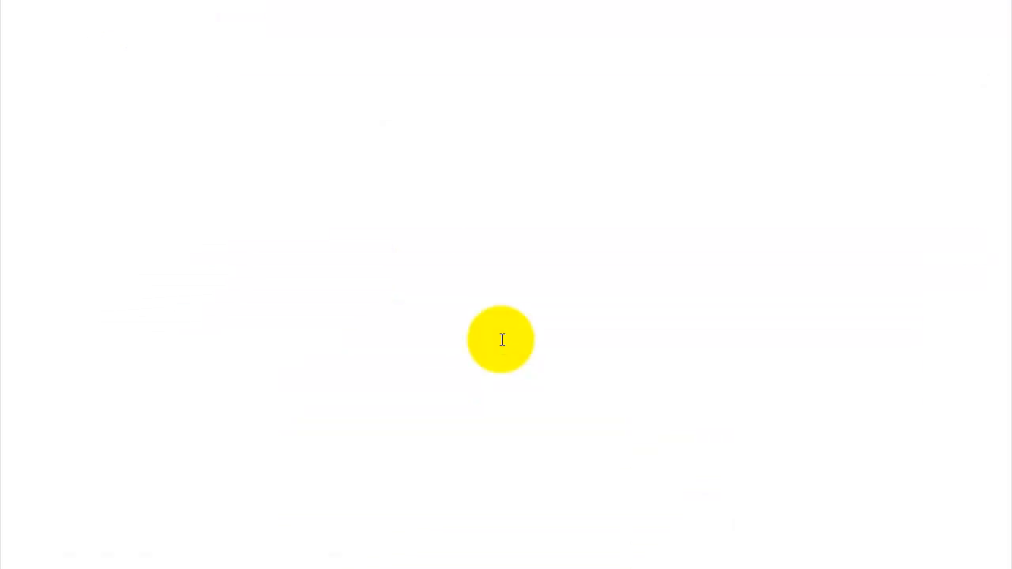
scroll(502, 340, "down", 2)
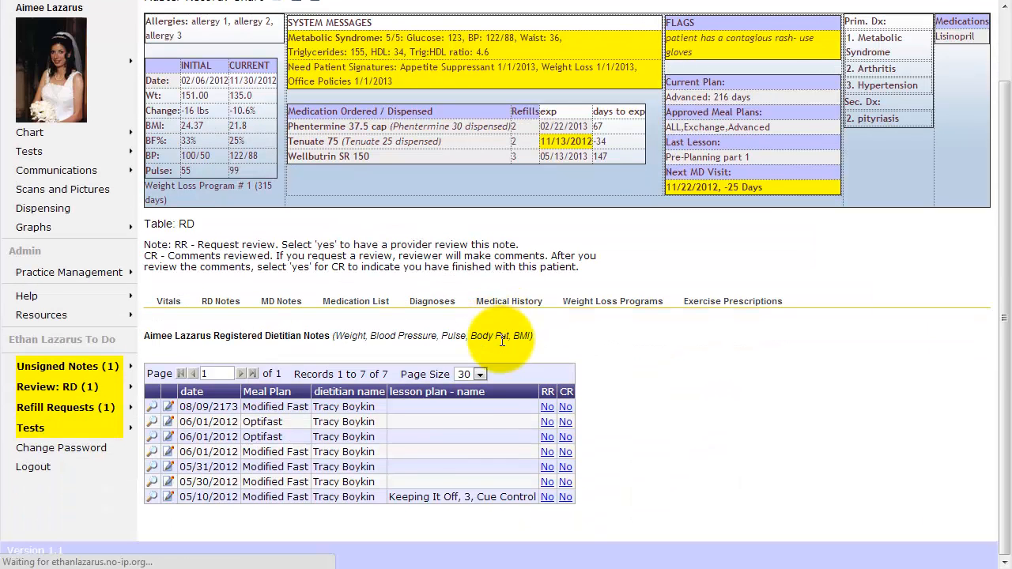
left_click(65, 467)
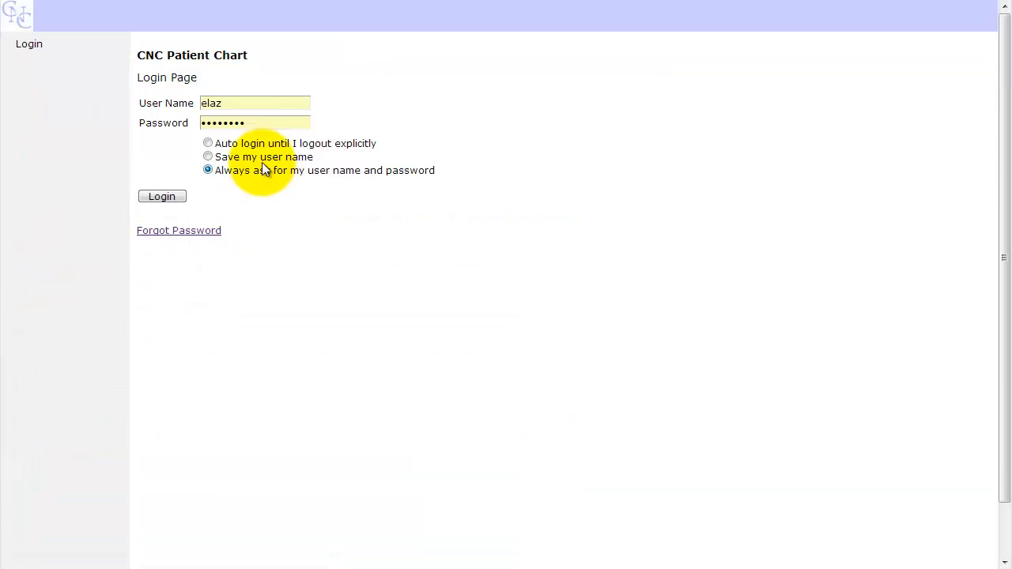
Log back in with the dietitian's user name and password
left_click_drag(242, 106, 151, 112)
type("tb")
key("Tab")
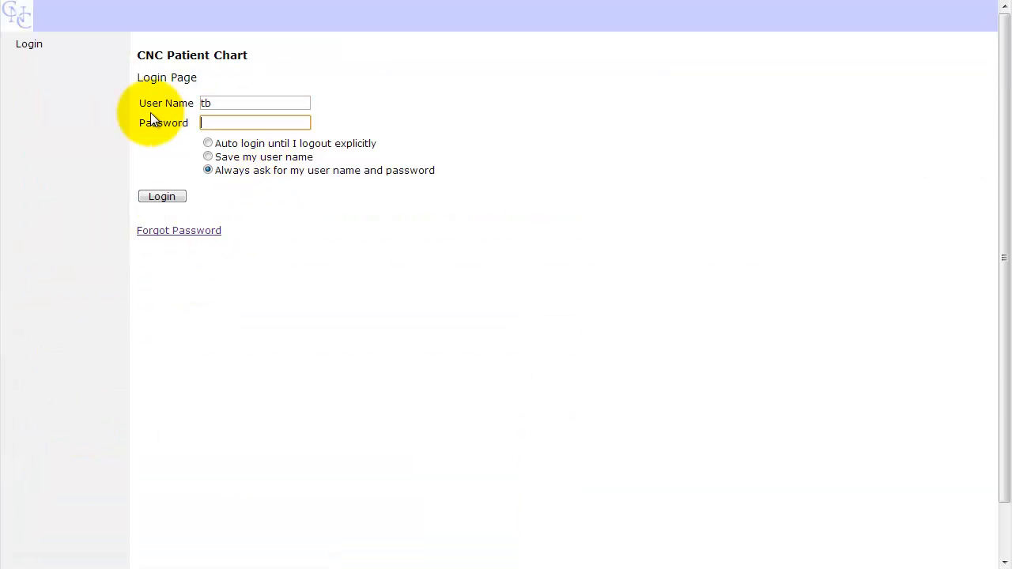
type("t*********")
key("Return")
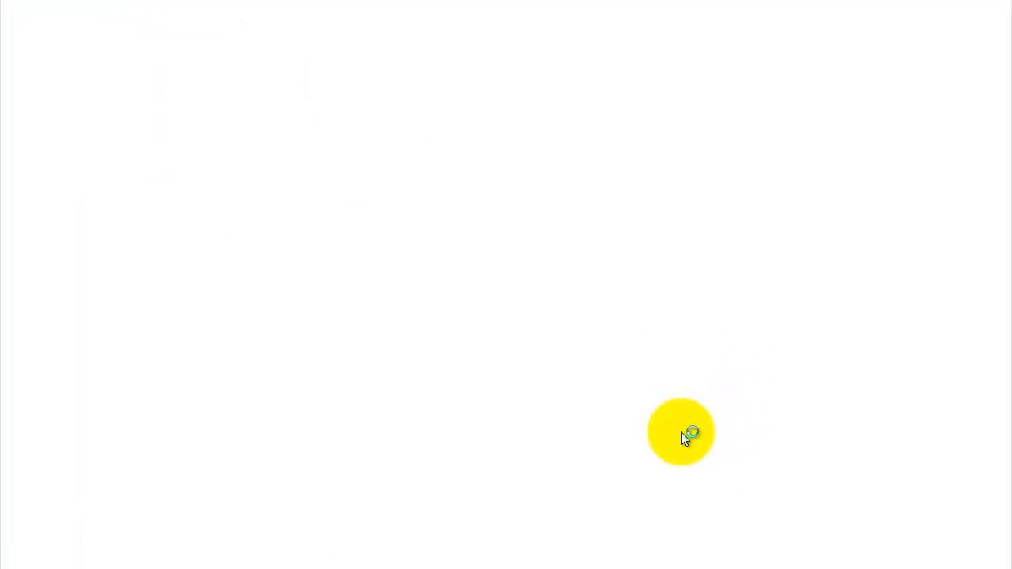
Search the patient by last name, open their chart and start a new RD note
double_click(289, 143)
key("BackSpace")
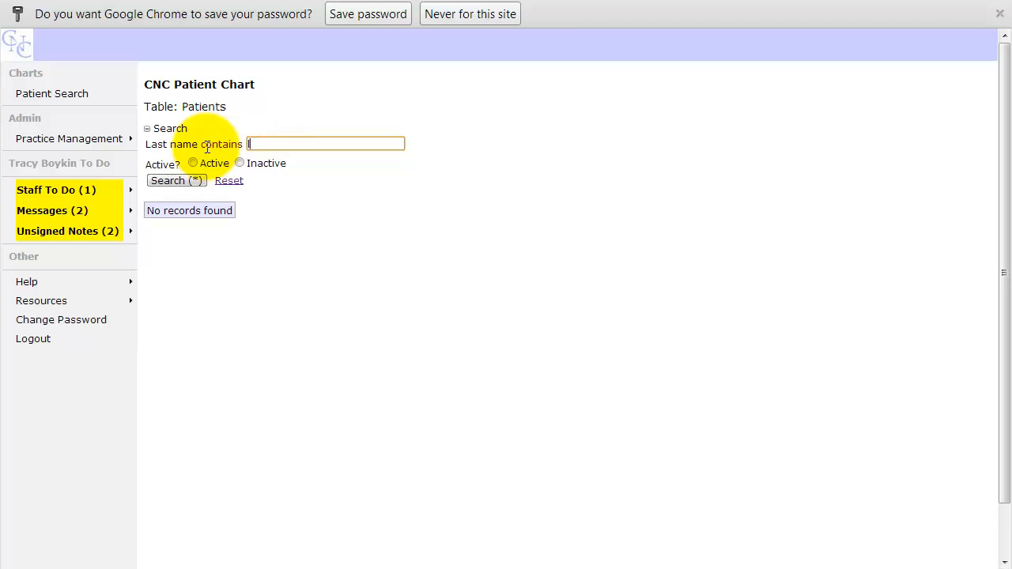
type("laz")
left_click(173, 185)
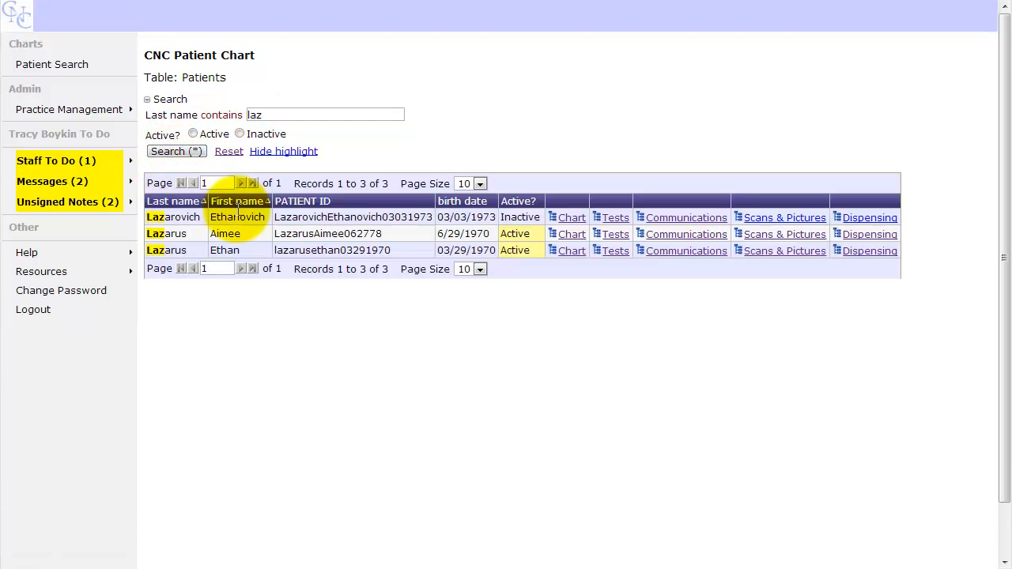
left_click(569, 235)
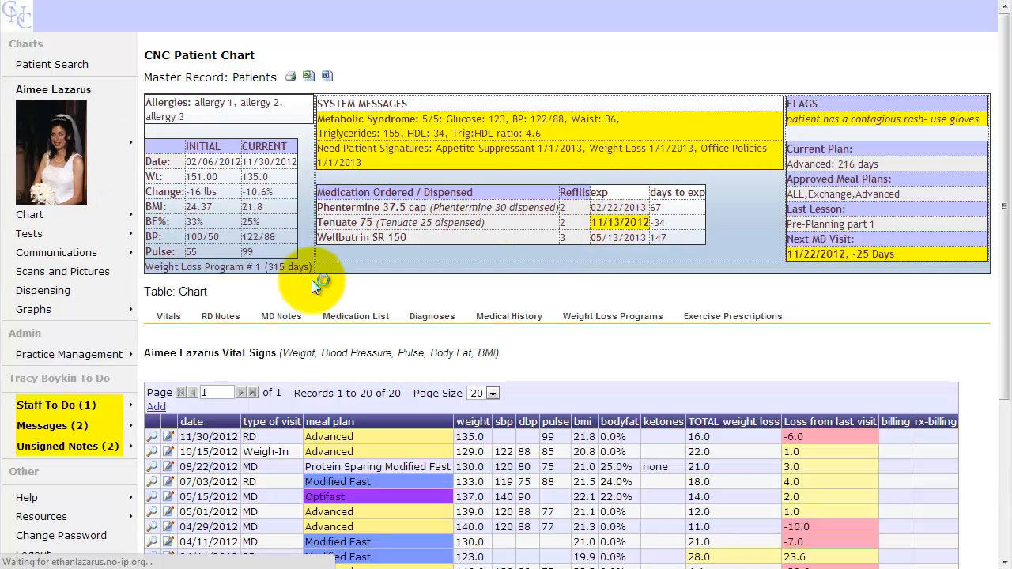
left_click(228, 319)
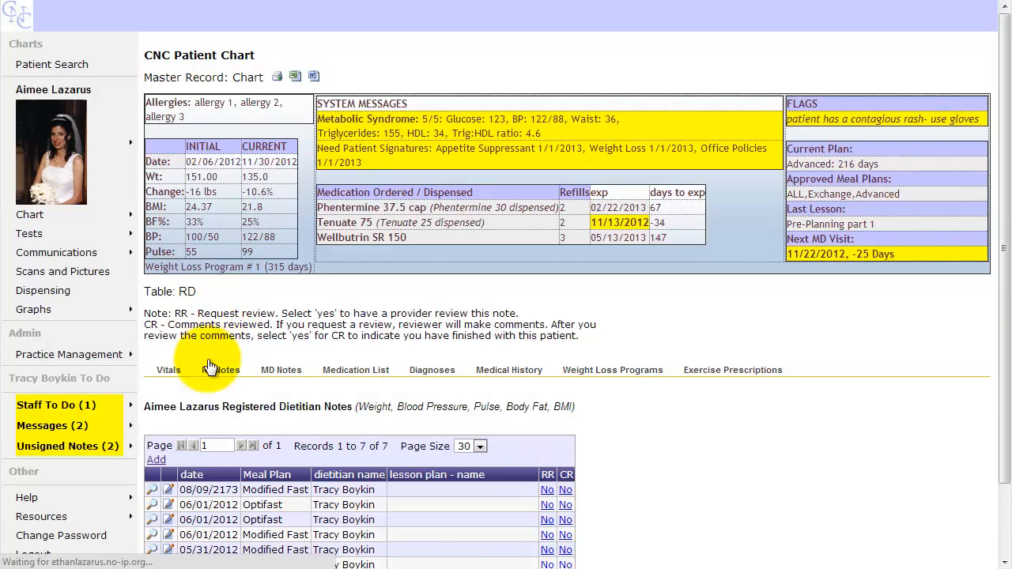
left_click(156, 460)
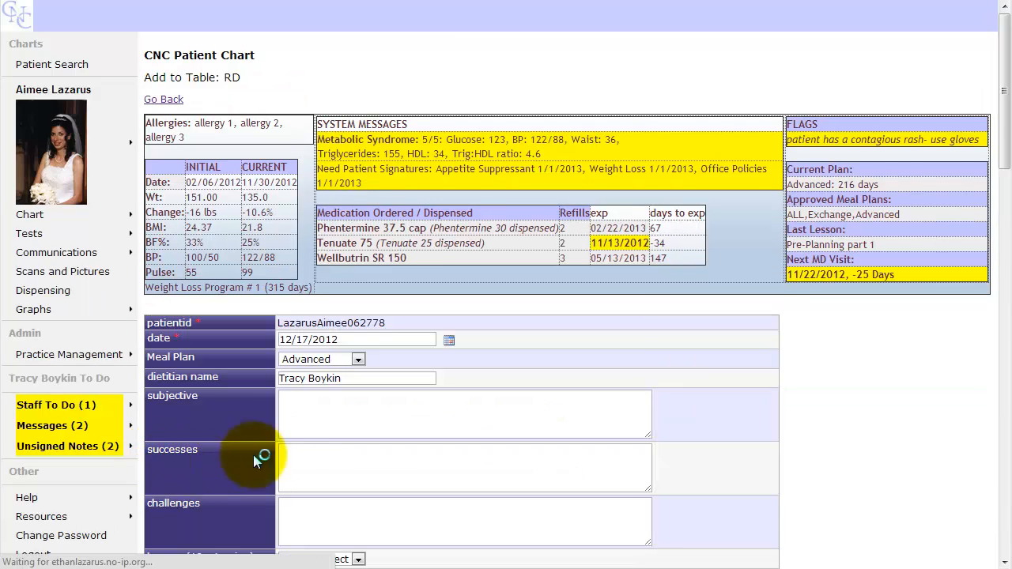
Enter a Staff To Do order on the RD note dated 12/17/2012, assigned to front office
scroll(290, 410, "down", 3)
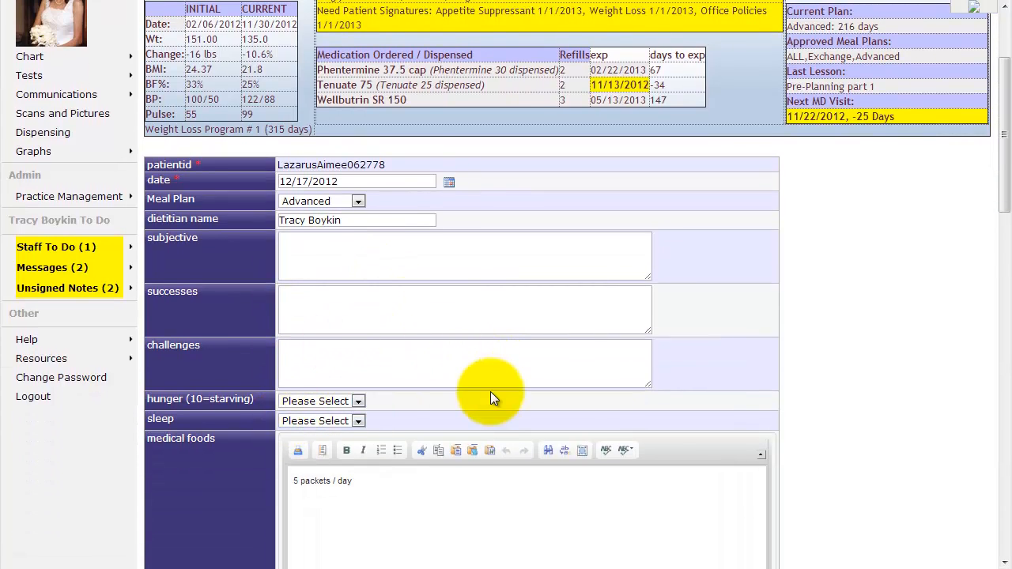
scroll(490, 391, "down", 2)
scroll(490, 391, "down", 9)
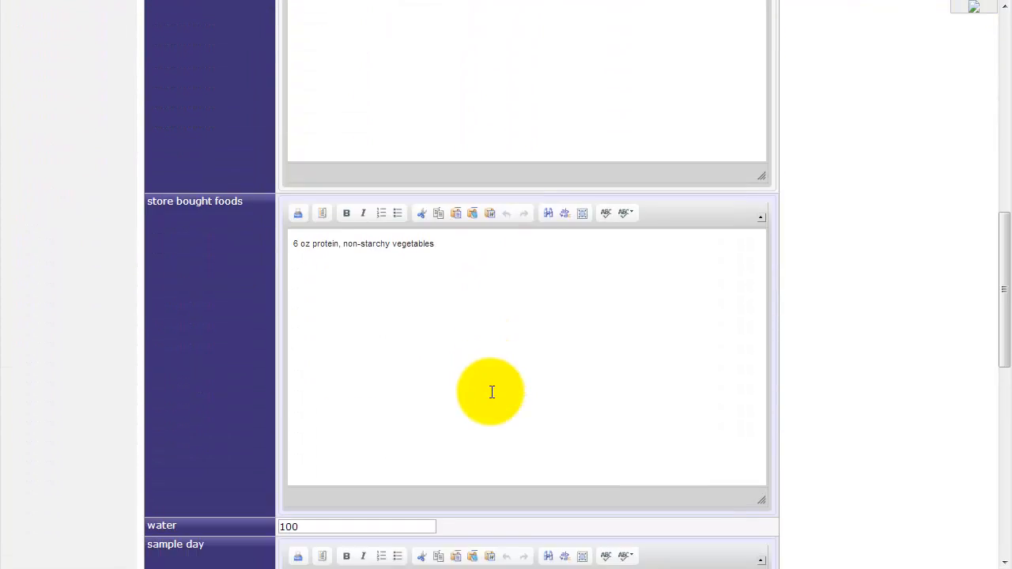
scroll(491, 392, "down", 6)
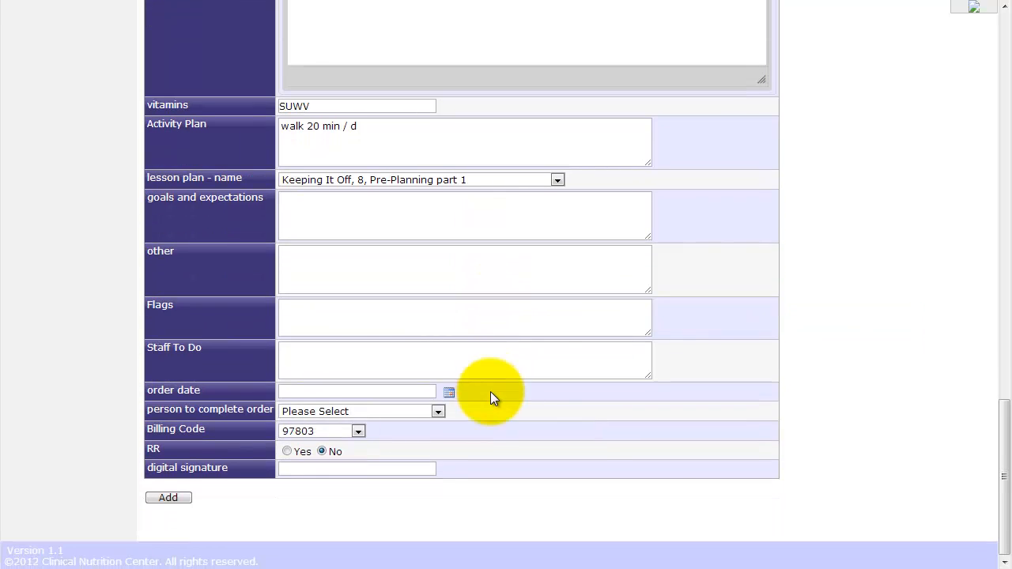
left_click(385, 370)
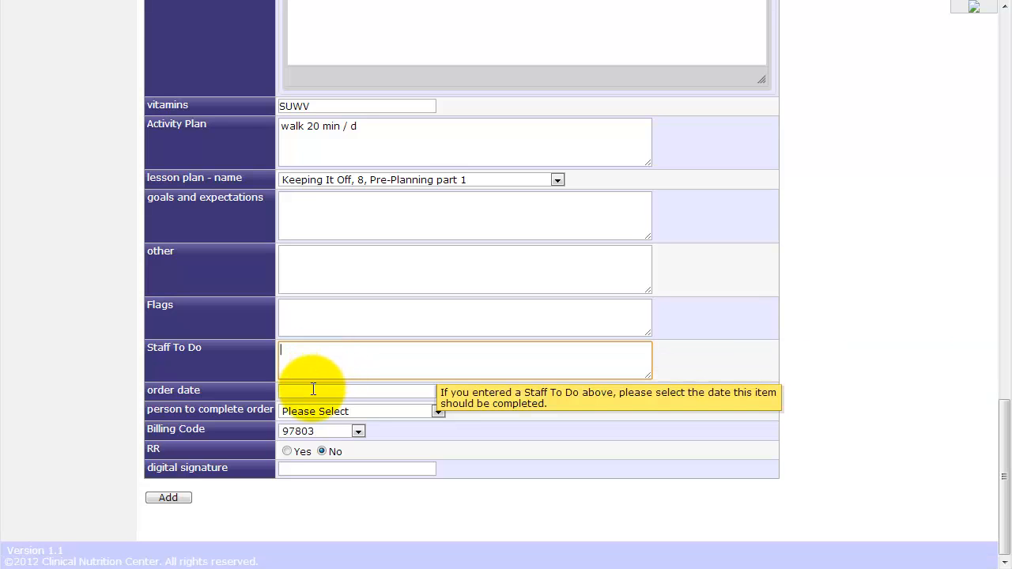
left_click(312, 388)
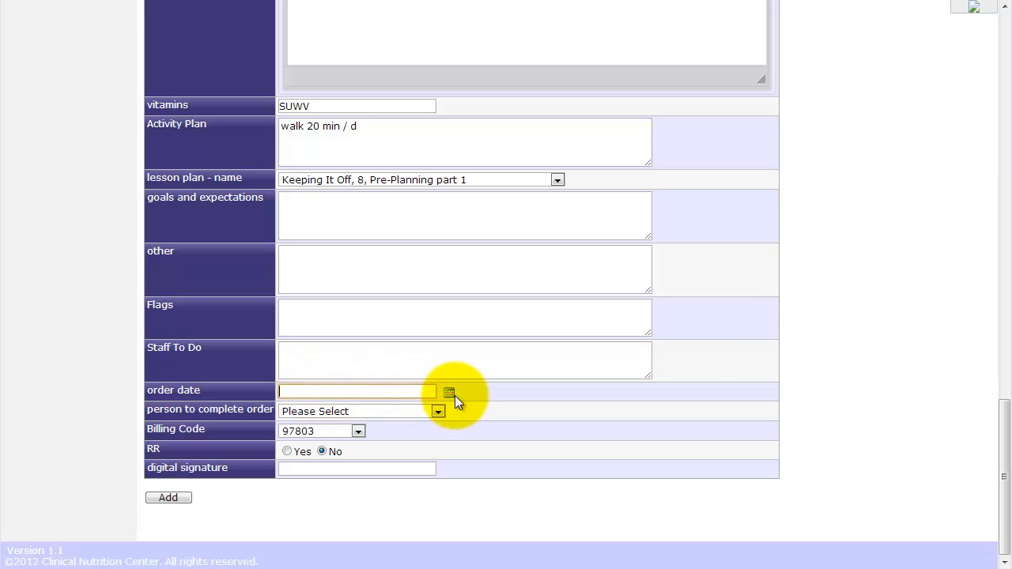
left_click(448, 393)
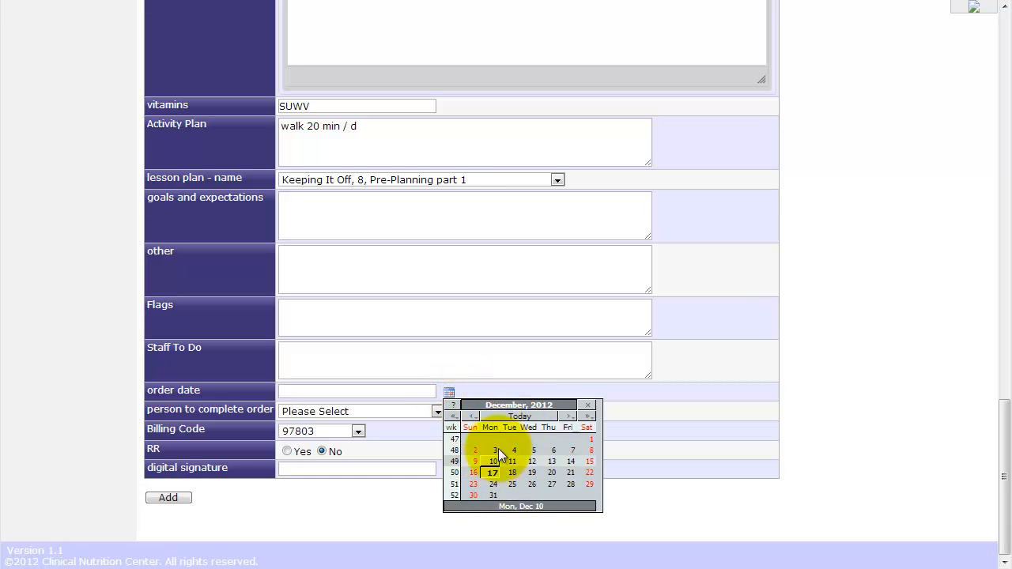
left_click(495, 473)
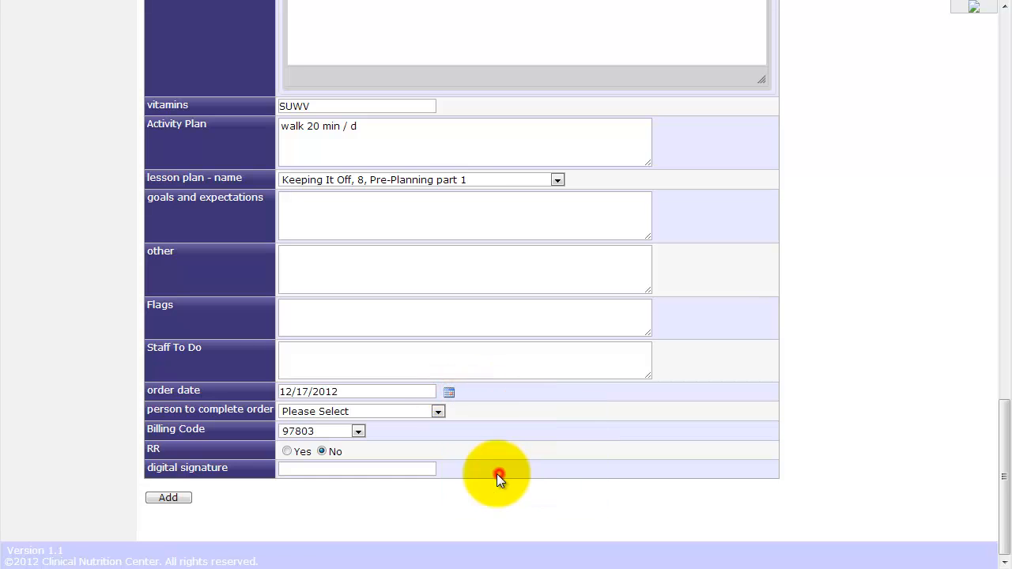
left_click(313, 413)
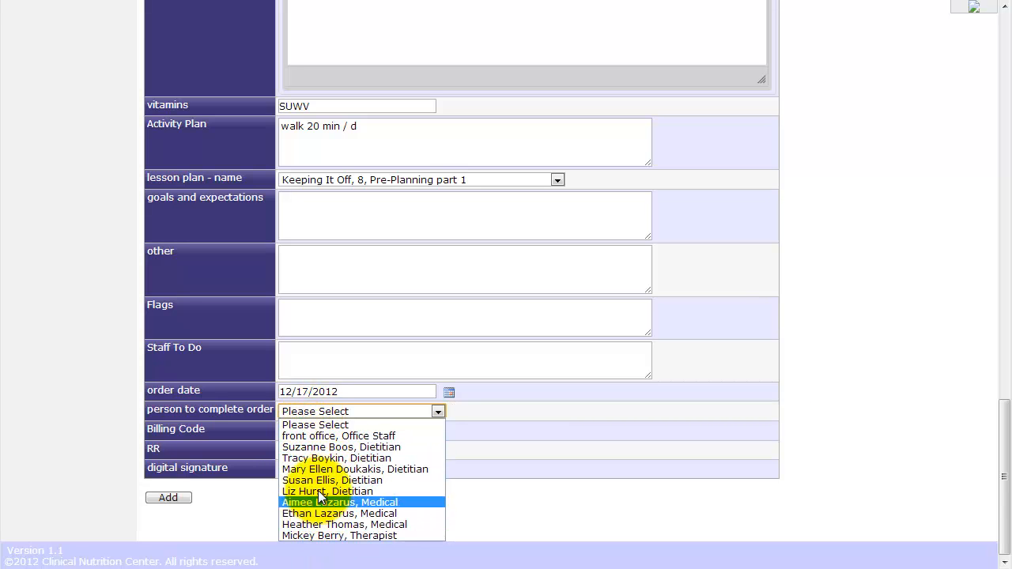
left_click(325, 439)
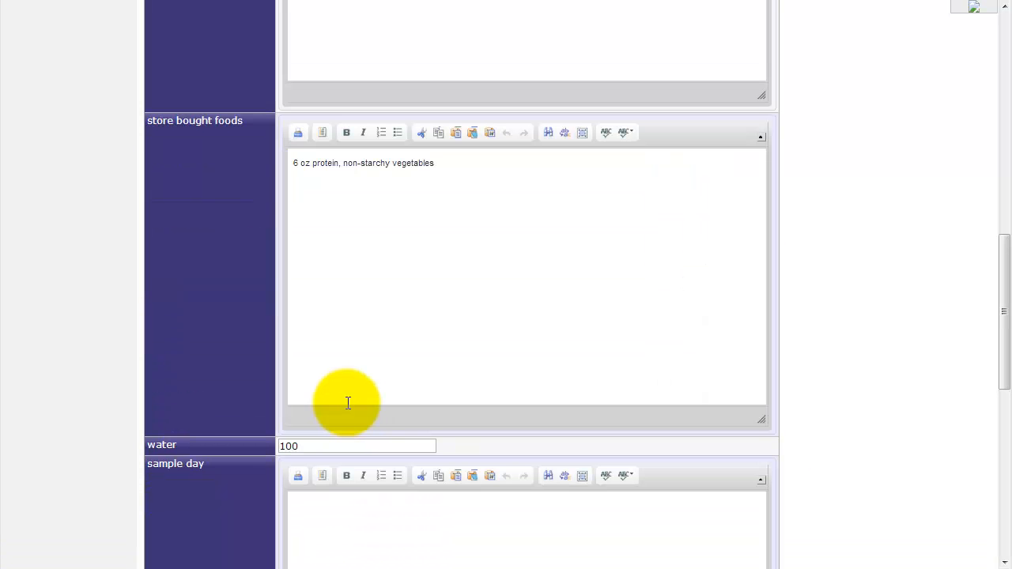